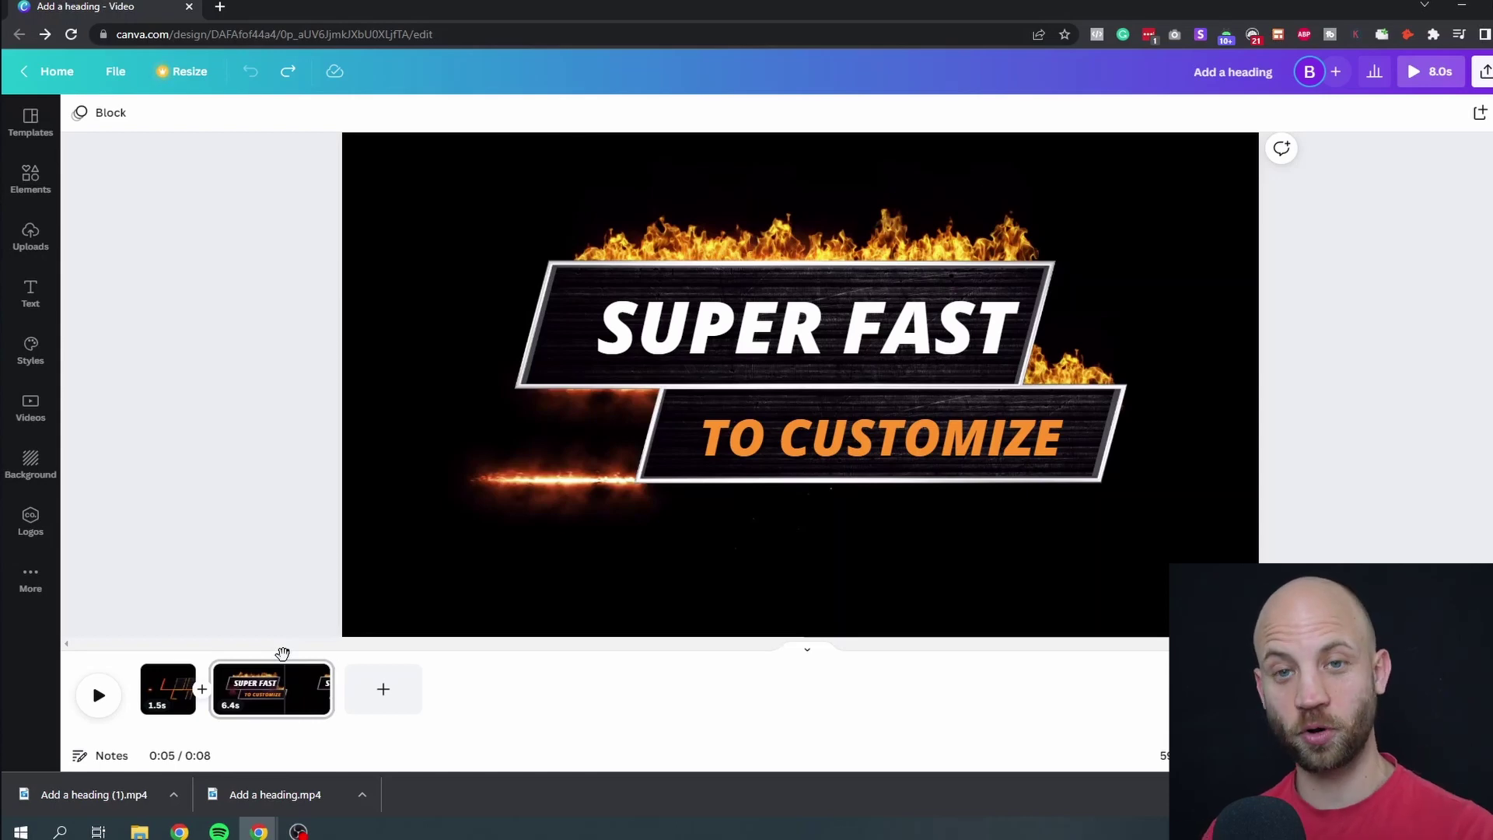
# Rewind and play back the fire title animation preview.
pyautogui.moveTo(283, 653); pyautogui.dragTo(124, 649)
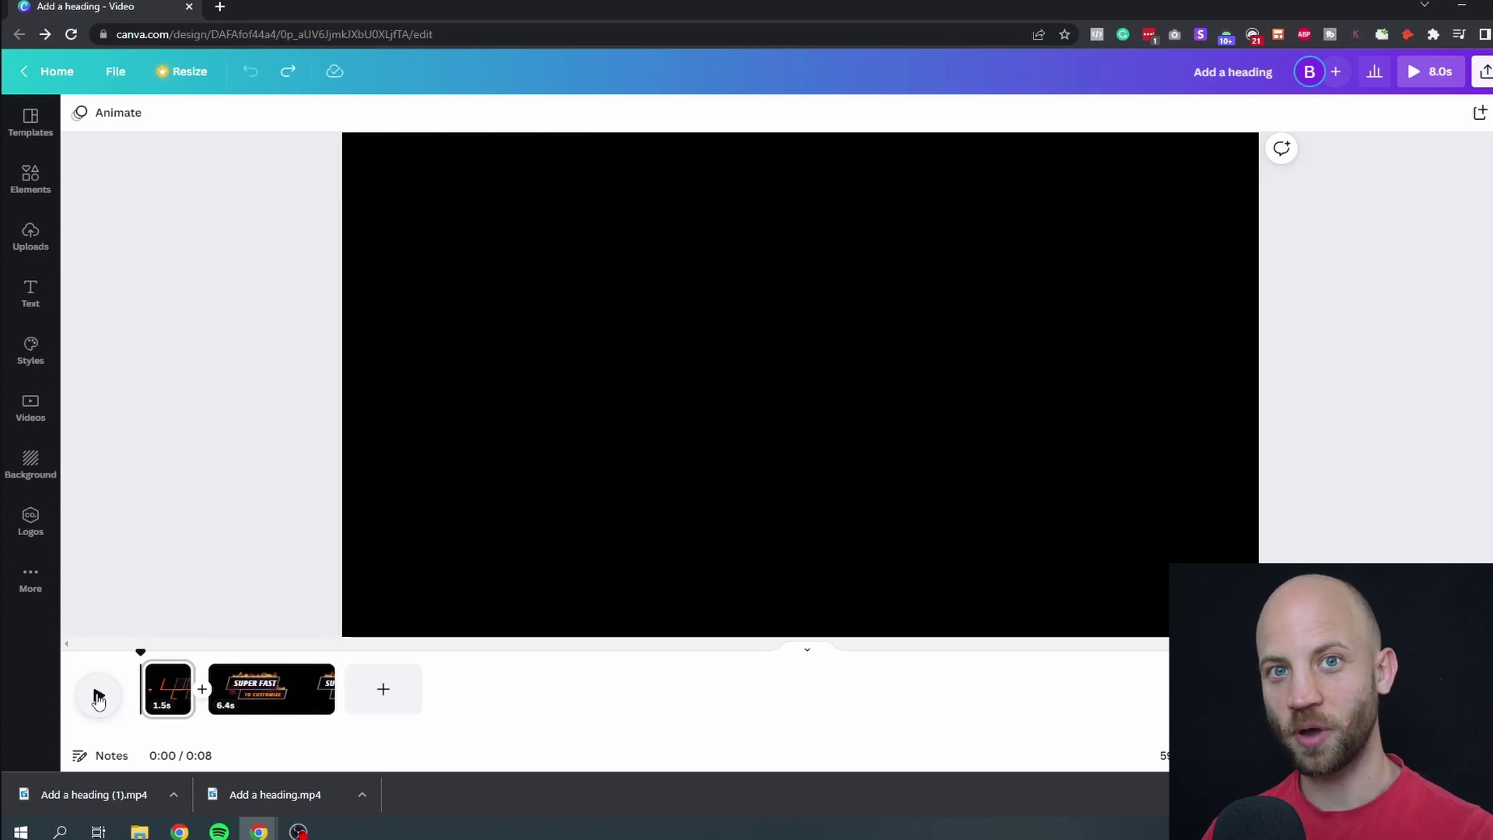
pyautogui.click(98, 697)
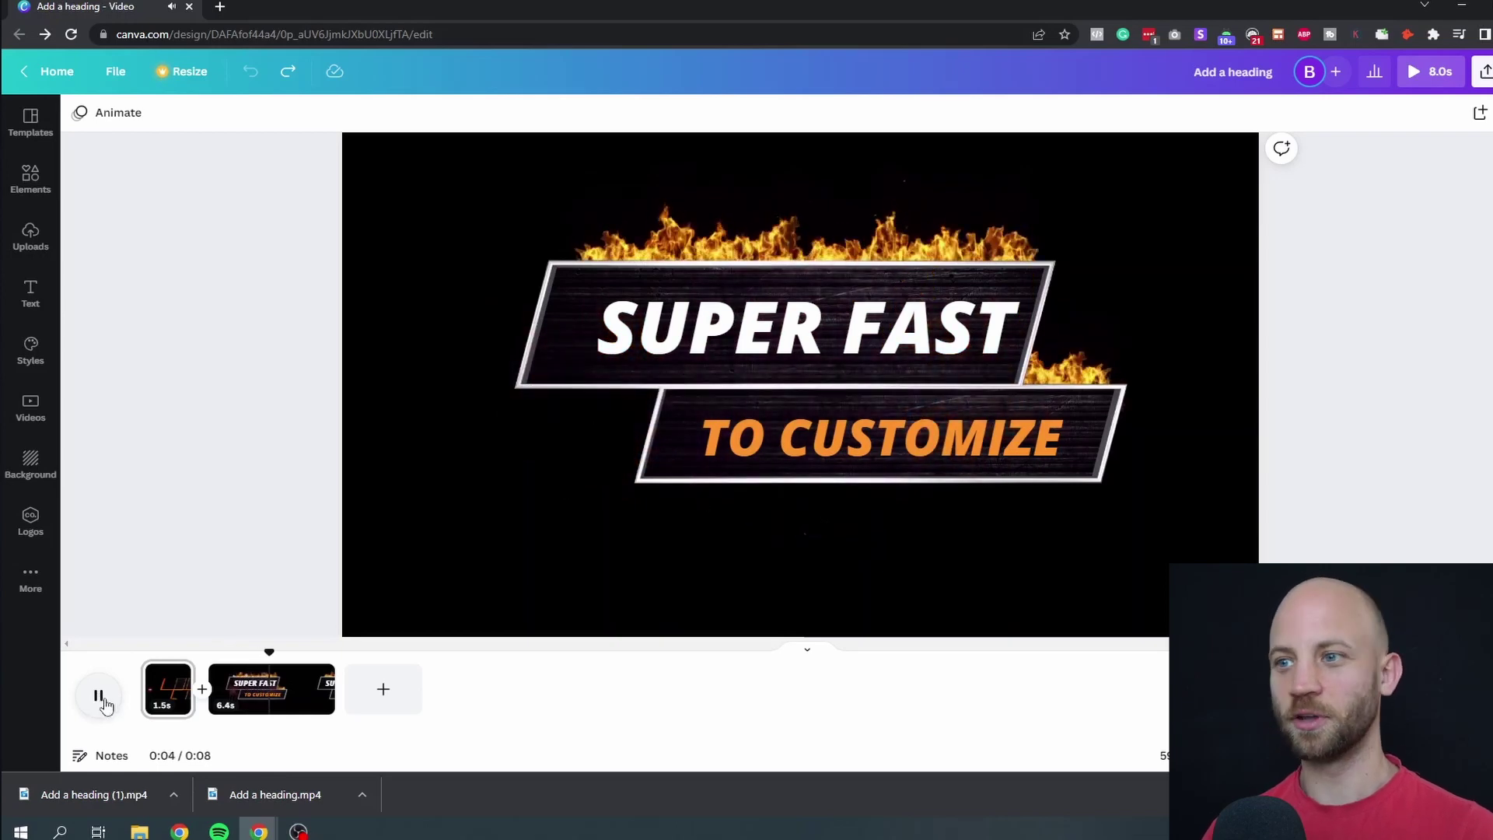
pyautogui.click(100, 696)
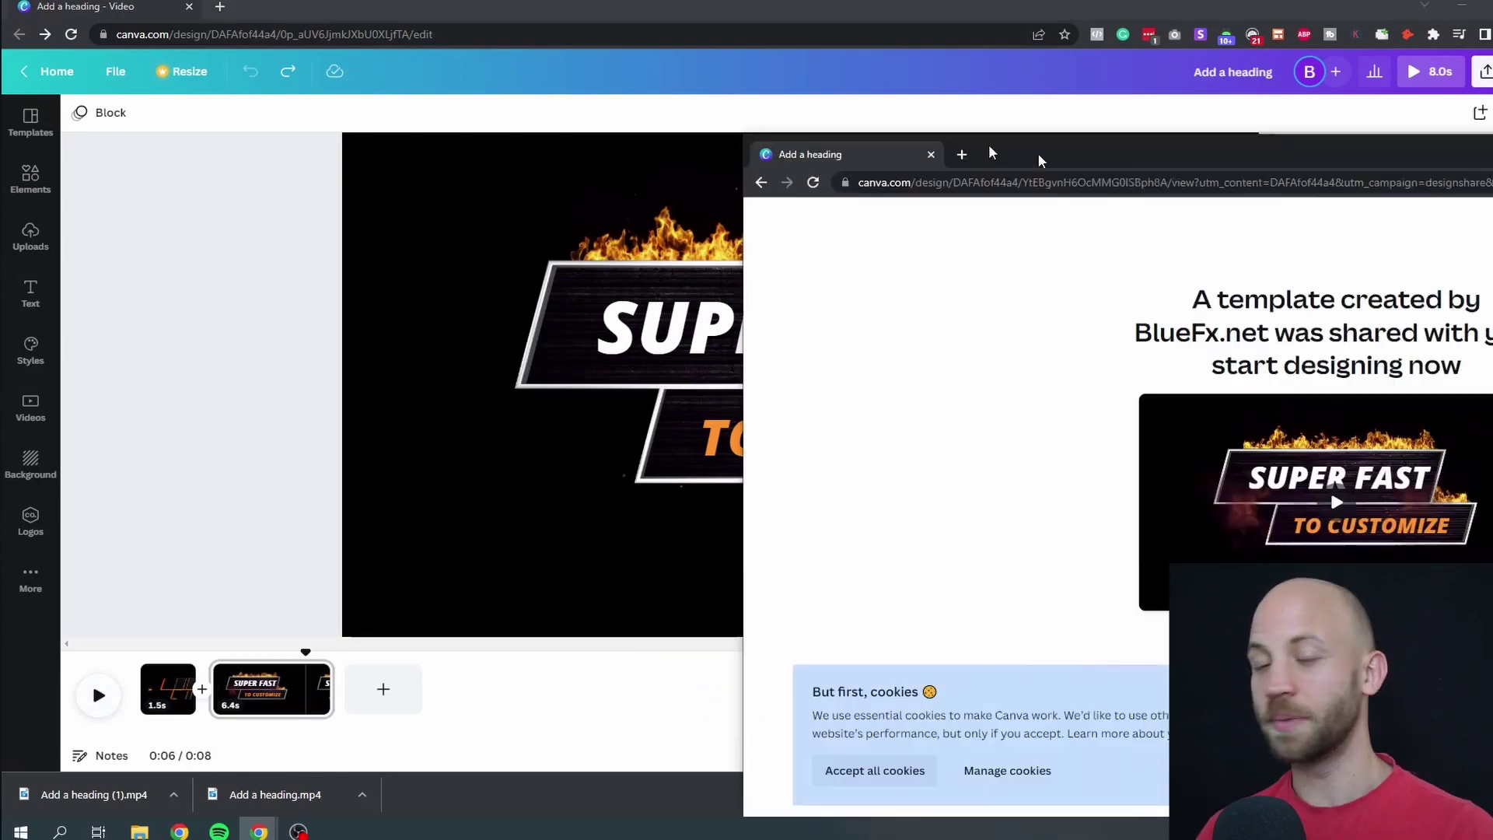
# Maximize the shared fire template window, start a copy, and preview its animation.
pyautogui.moveTo(1036, 157); pyautogui.dragTo(386, 60)
pyautogui.doubleClick(417, 64)
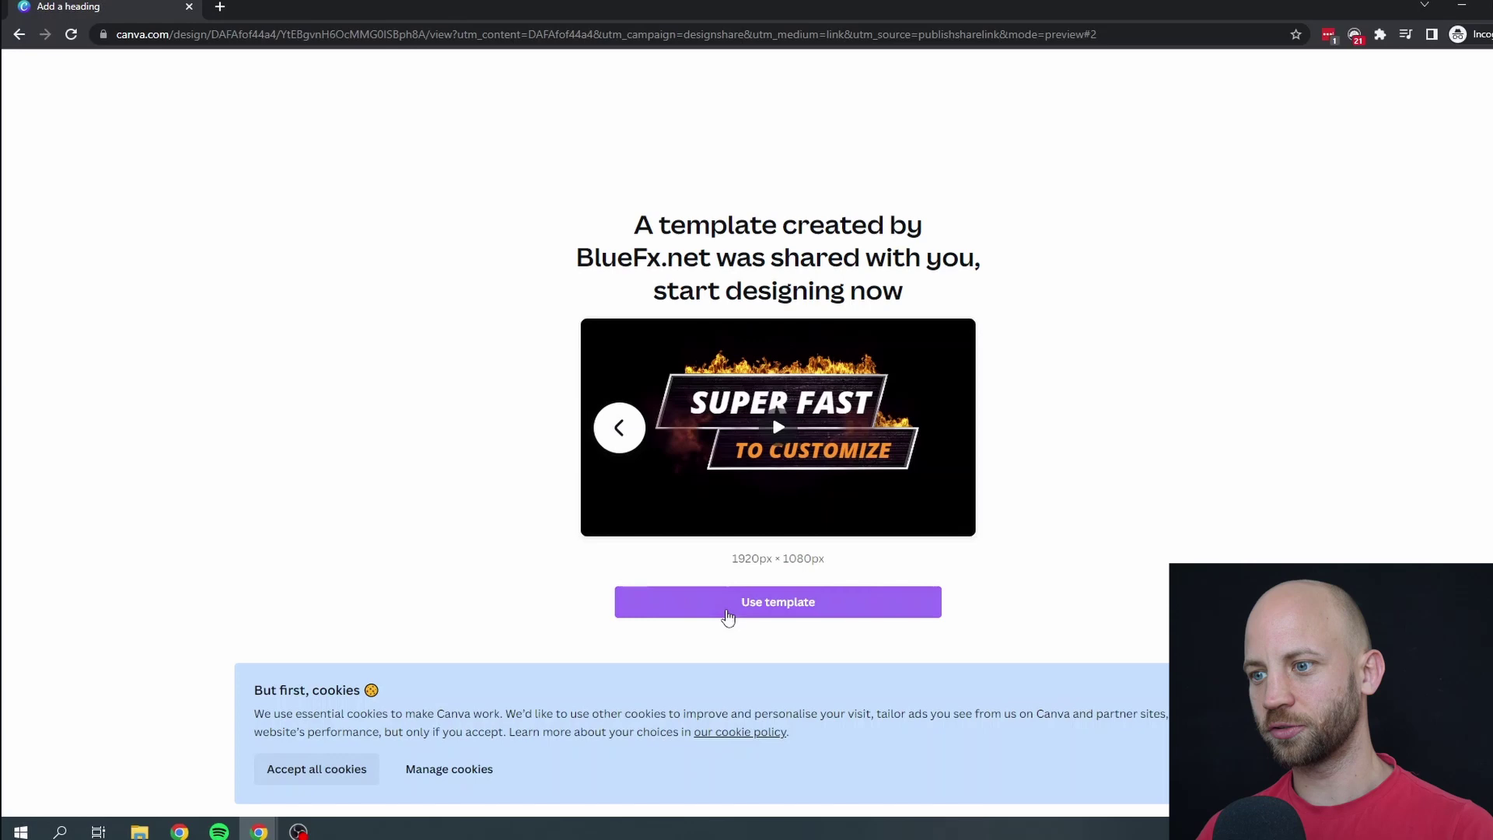
pyautogui.click(713, 603)
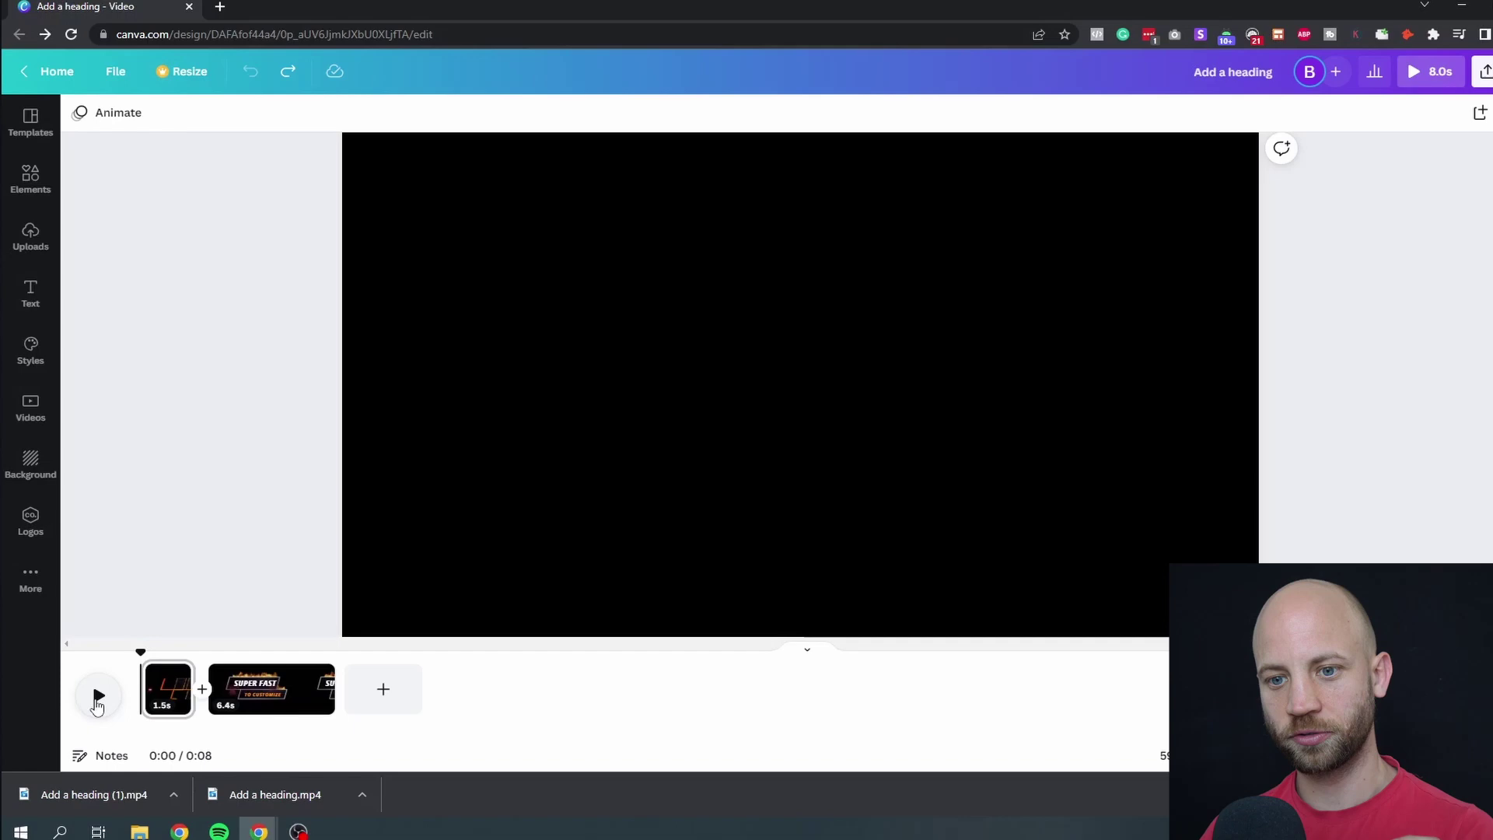
pyautogui.click(98, 696)
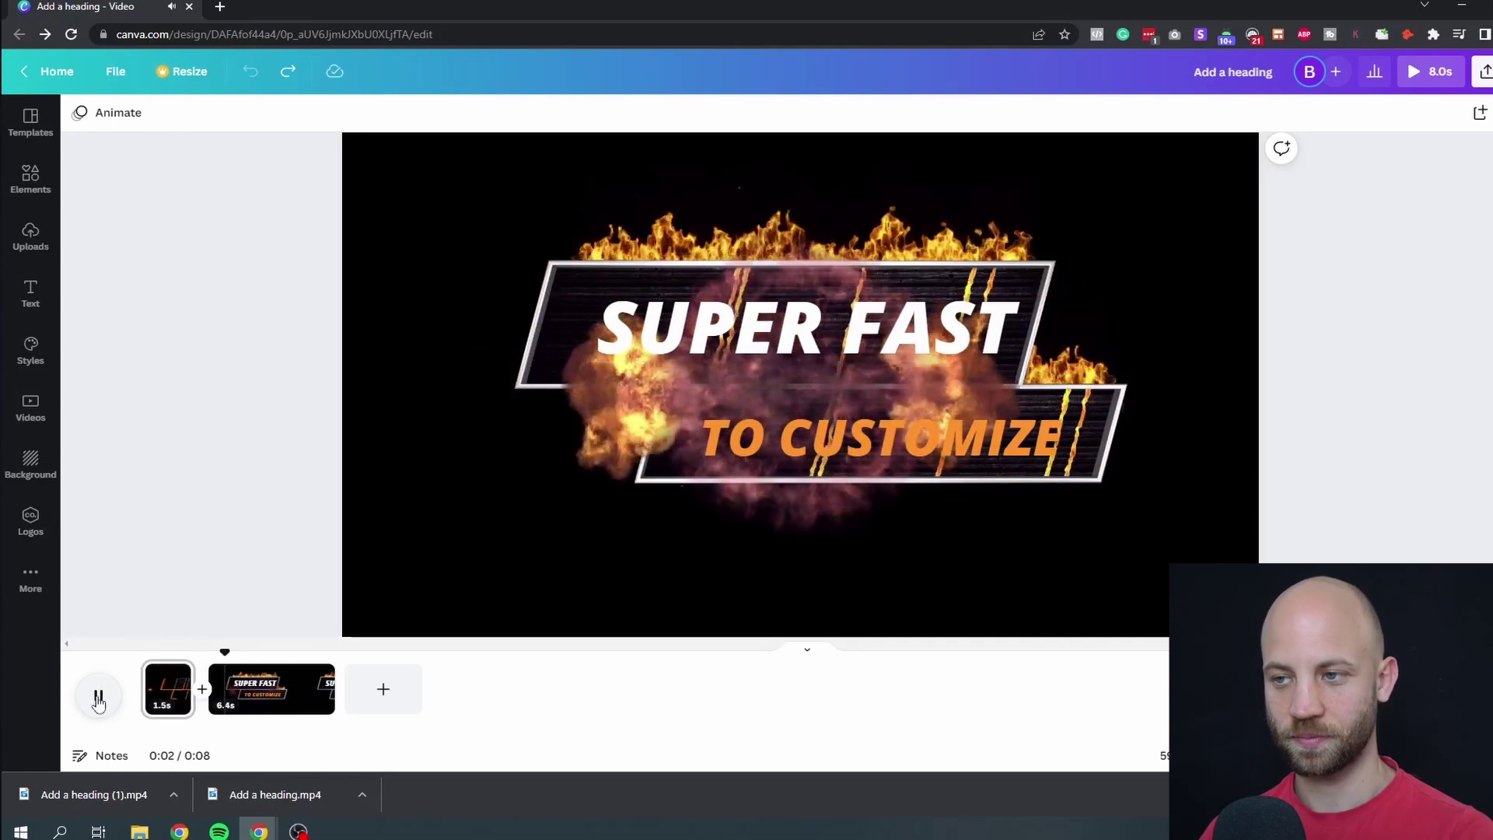
pyautogui.click(98, 697)
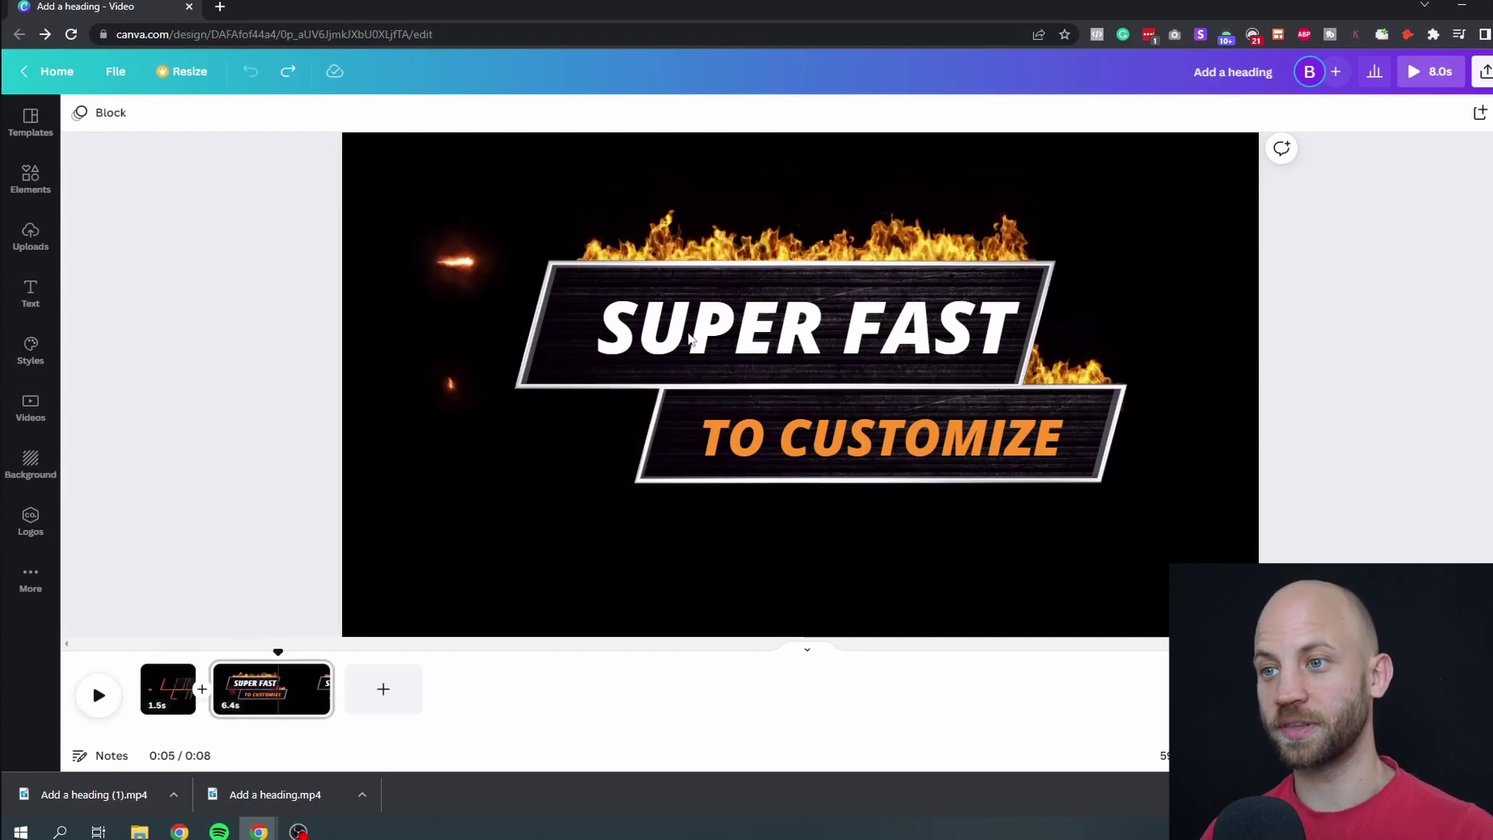
# Replace the SUPER FAST heading wording with 'YOU NEW TEXT'.
pyautogui.click(690, 338)
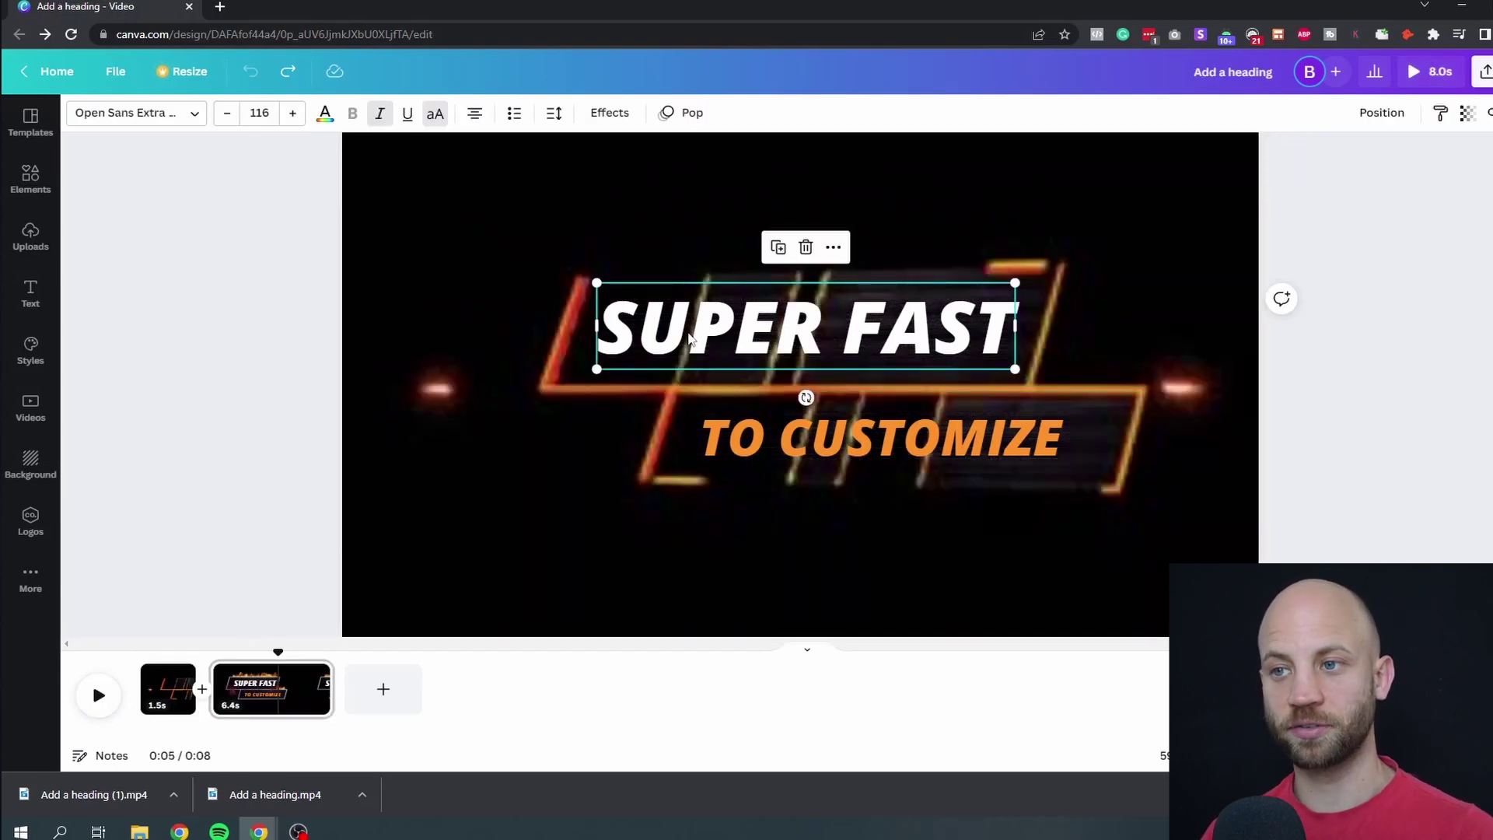
pyautogui.click(486, 447)
pyautogui.click(745, 311)
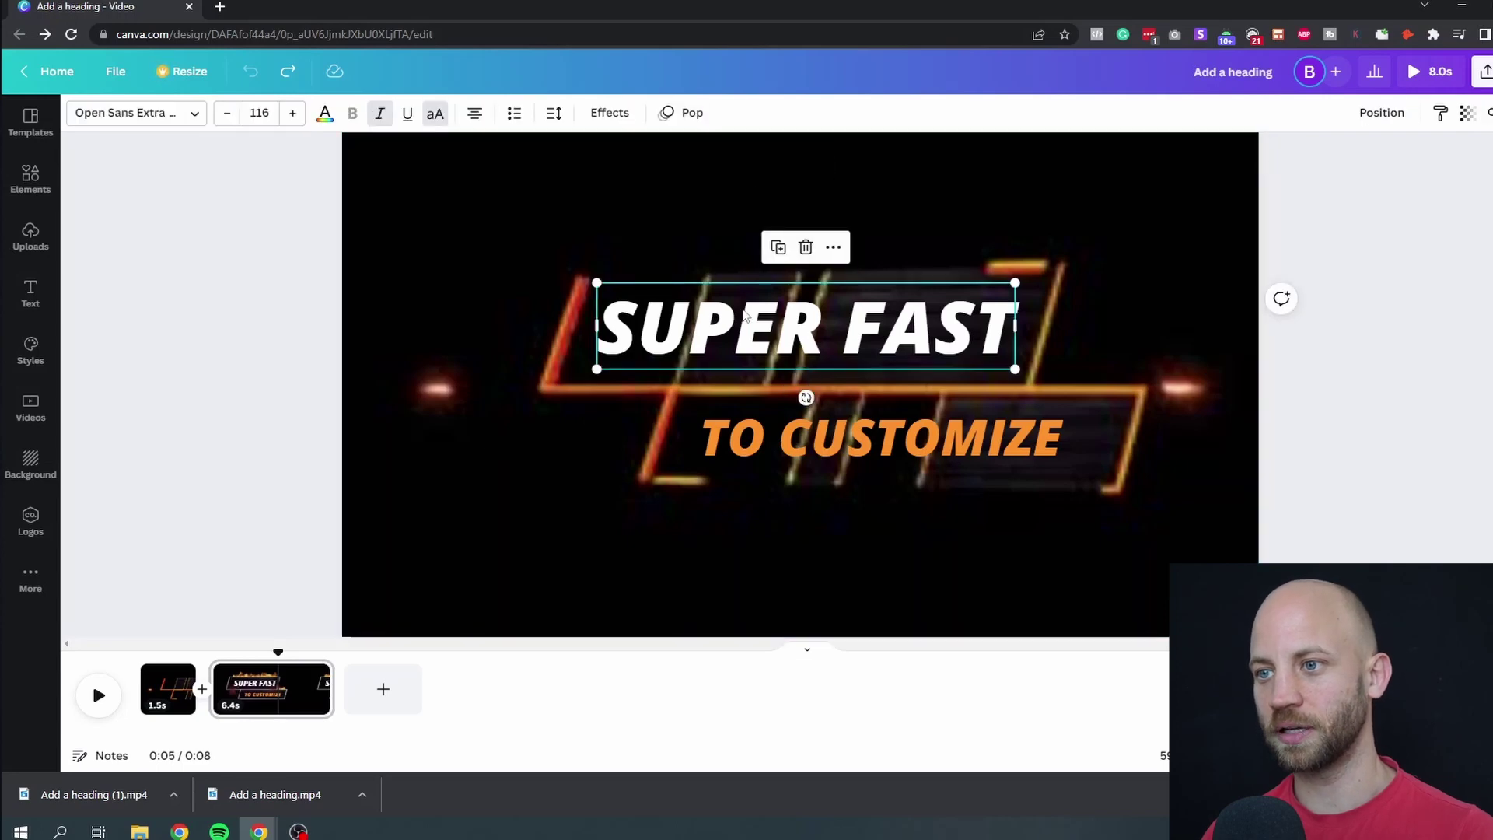
pyautogui.tripleClick(739, 328)
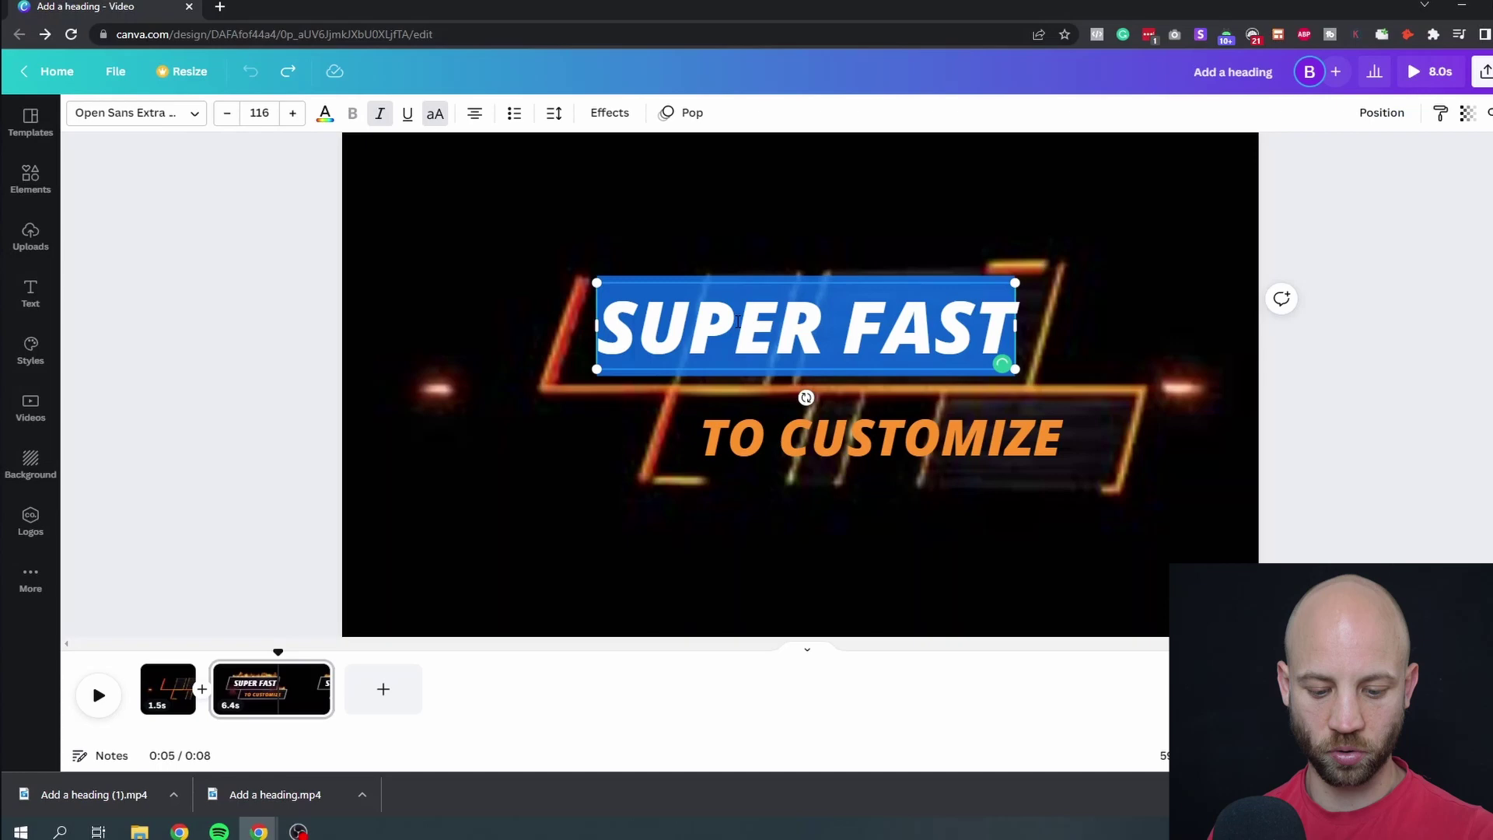
pyautogui.write('YOU NEW TE')
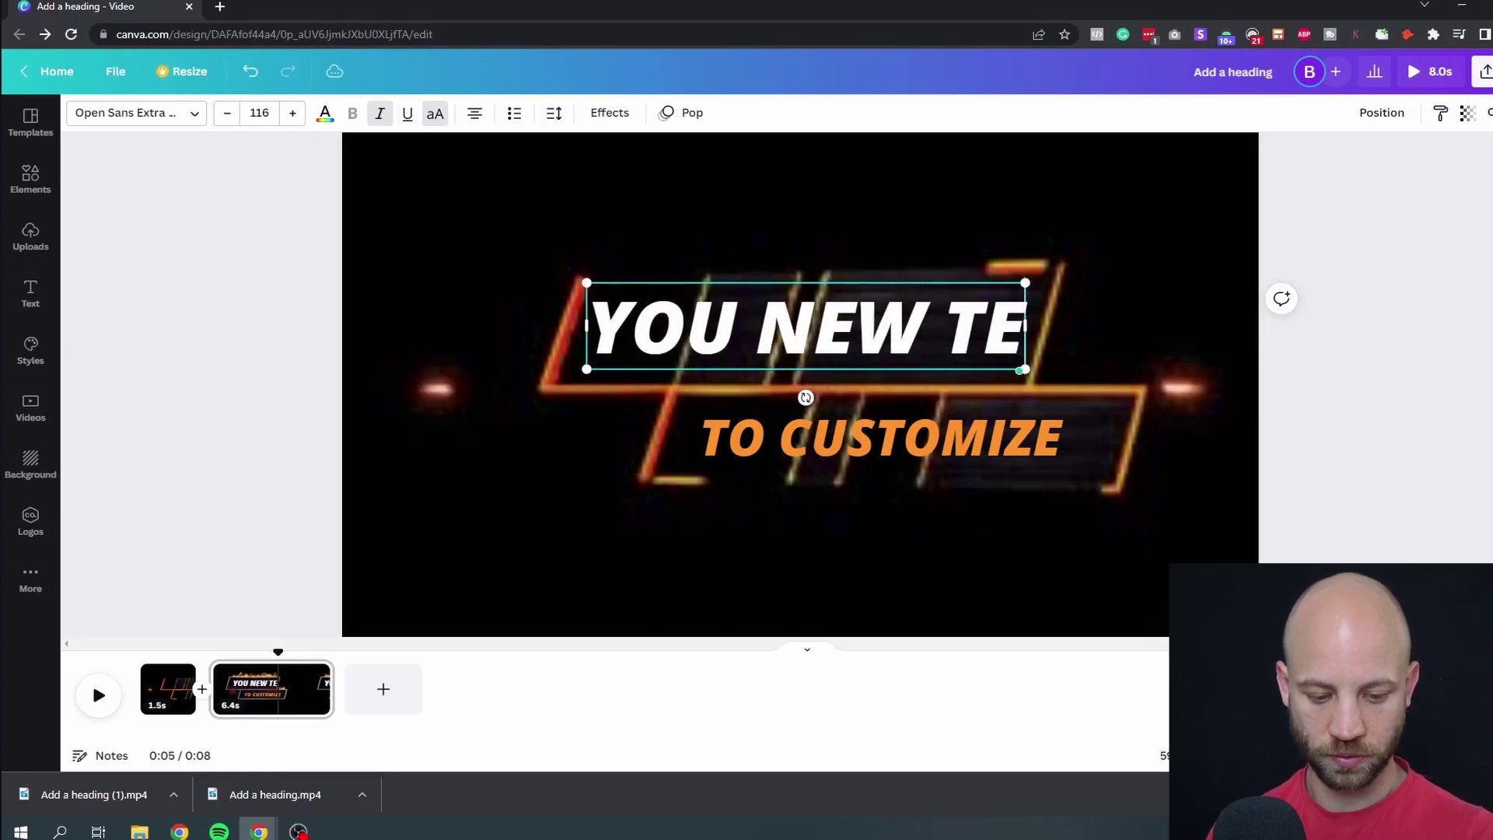
pyautogui.write('XT')
pyautogui.press('Escape')
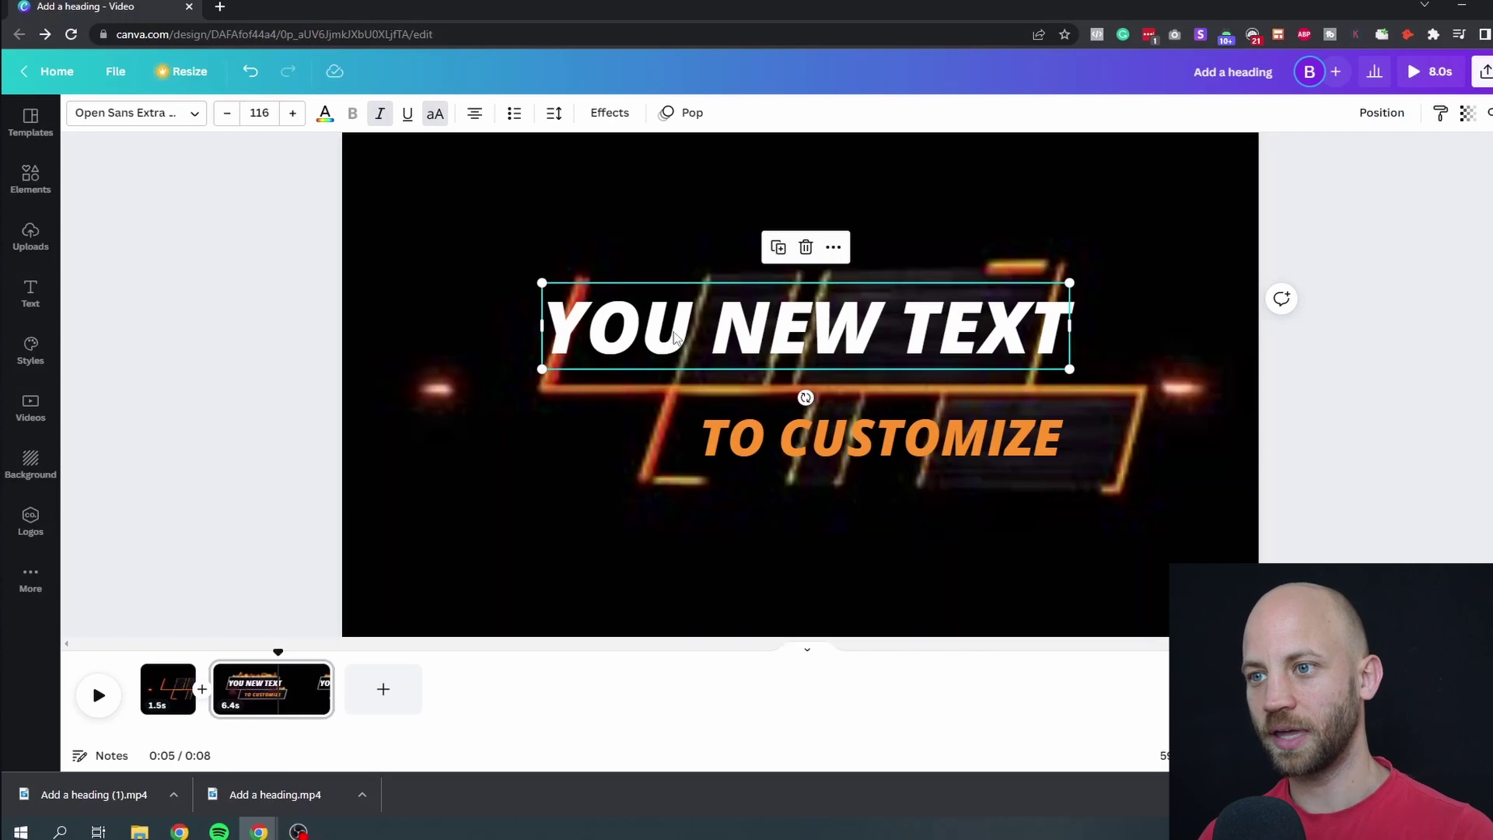
# Reduce the heading font size to 95.5 and nudge it down within its banner.
pyautogui.click(227, 123)
pyautogui.click(227, 125)
pyautogui.doubleClick(227, 124)
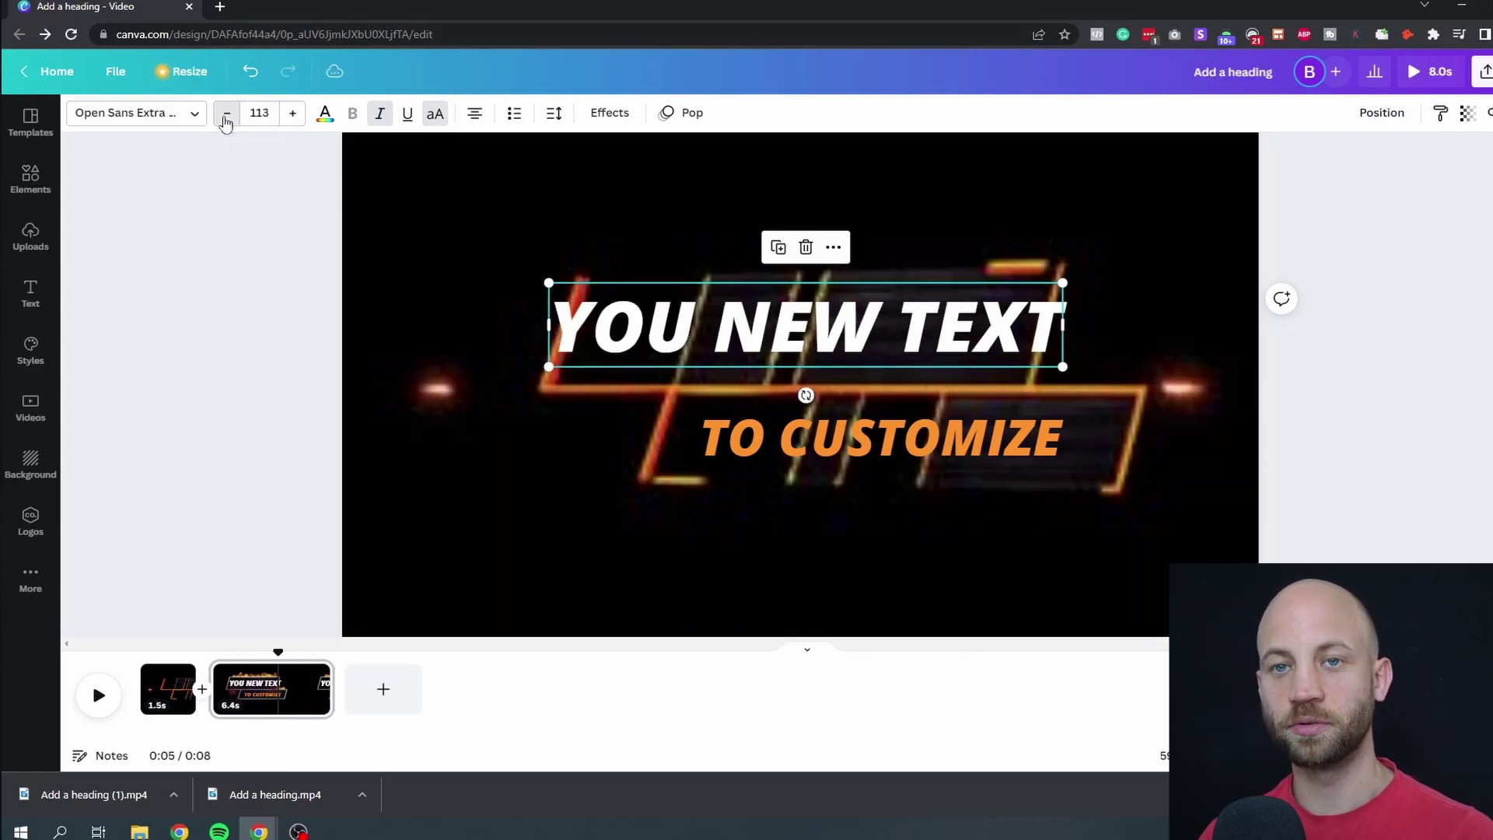
pyautogui.doubleClick(227, 124)
pyautogui.click(227, 125)
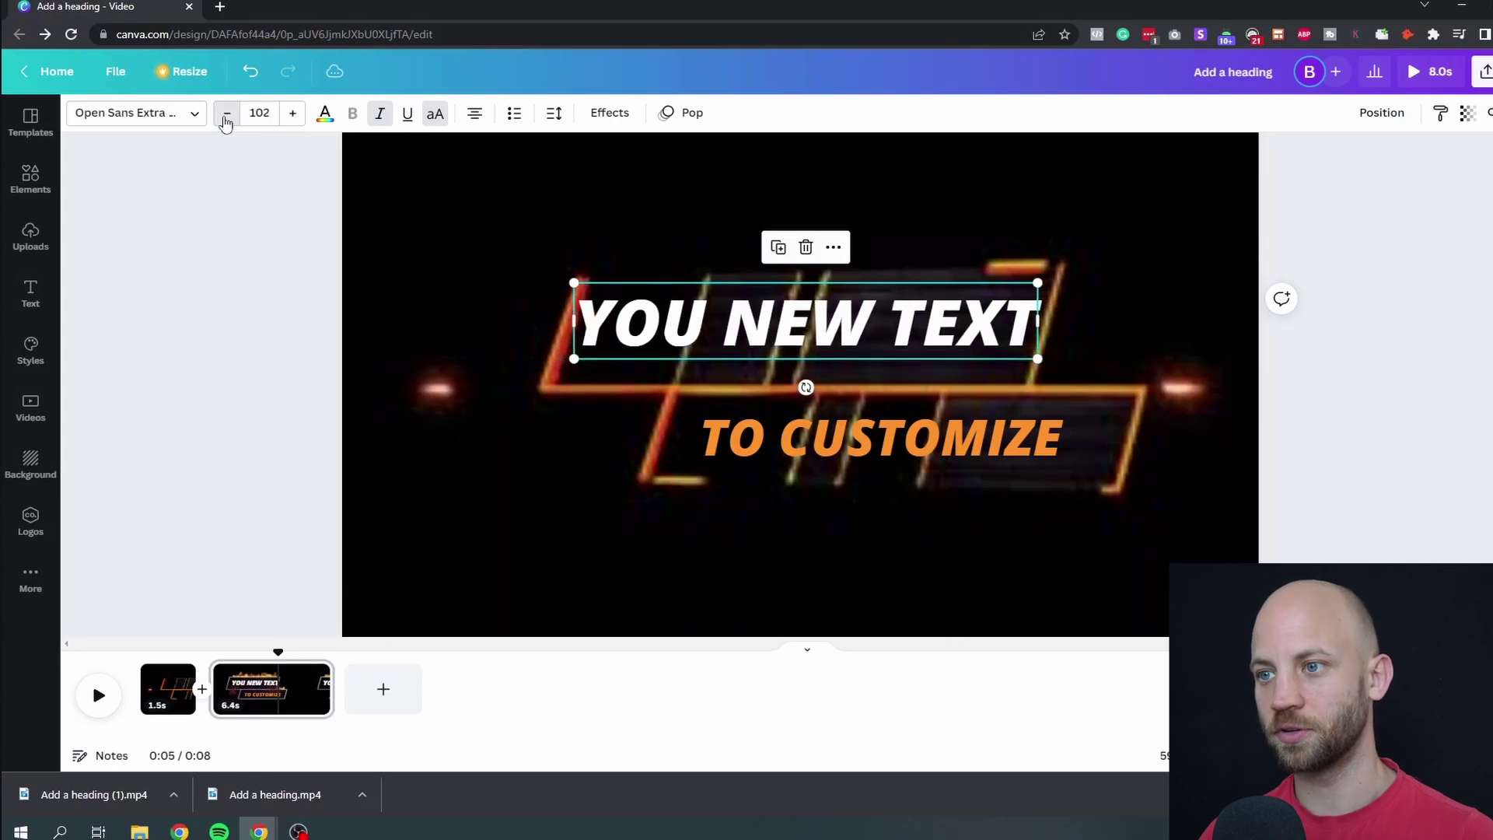
pyautogui.click(226, 125)
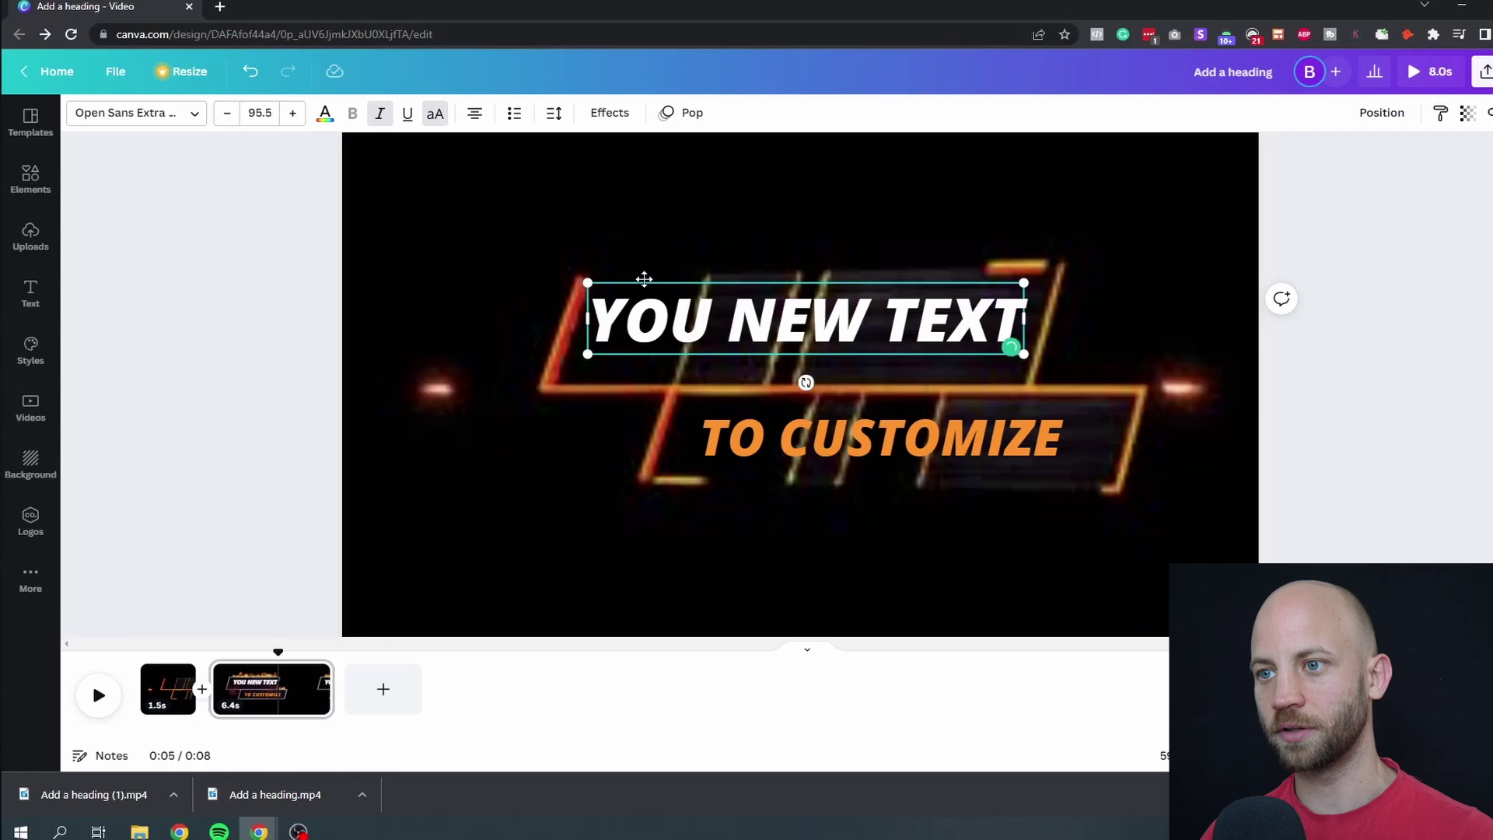
pyautogui.moveTo(644, 280); pyautogui.dragTo(646, 293)
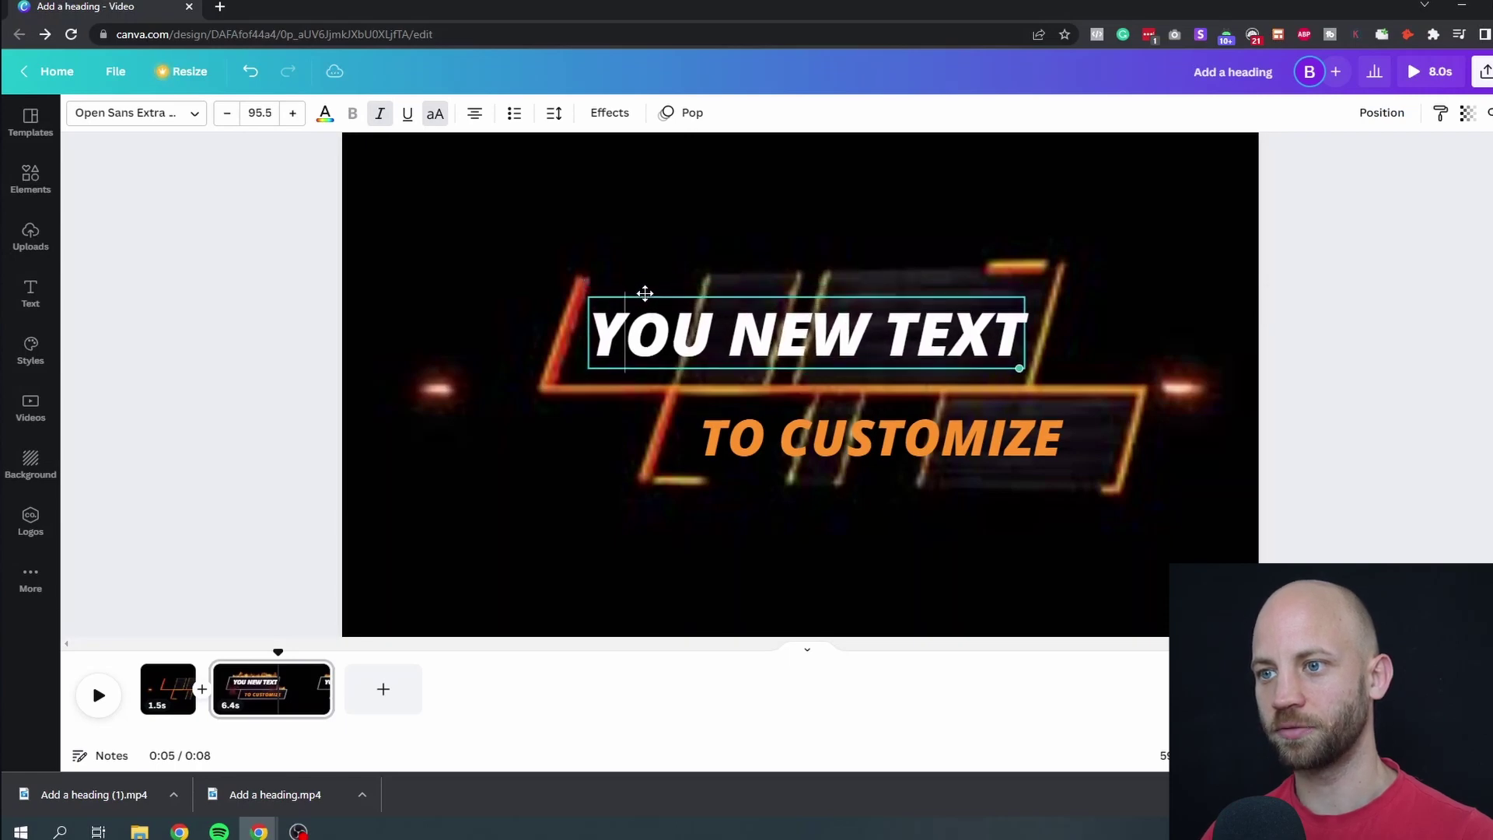
pyautogui.click(601, 410)
# Recolor the TO CUSTOMIZE text from orange to Light Gray, then a medium gray.
pyautogui.click(801, 427)
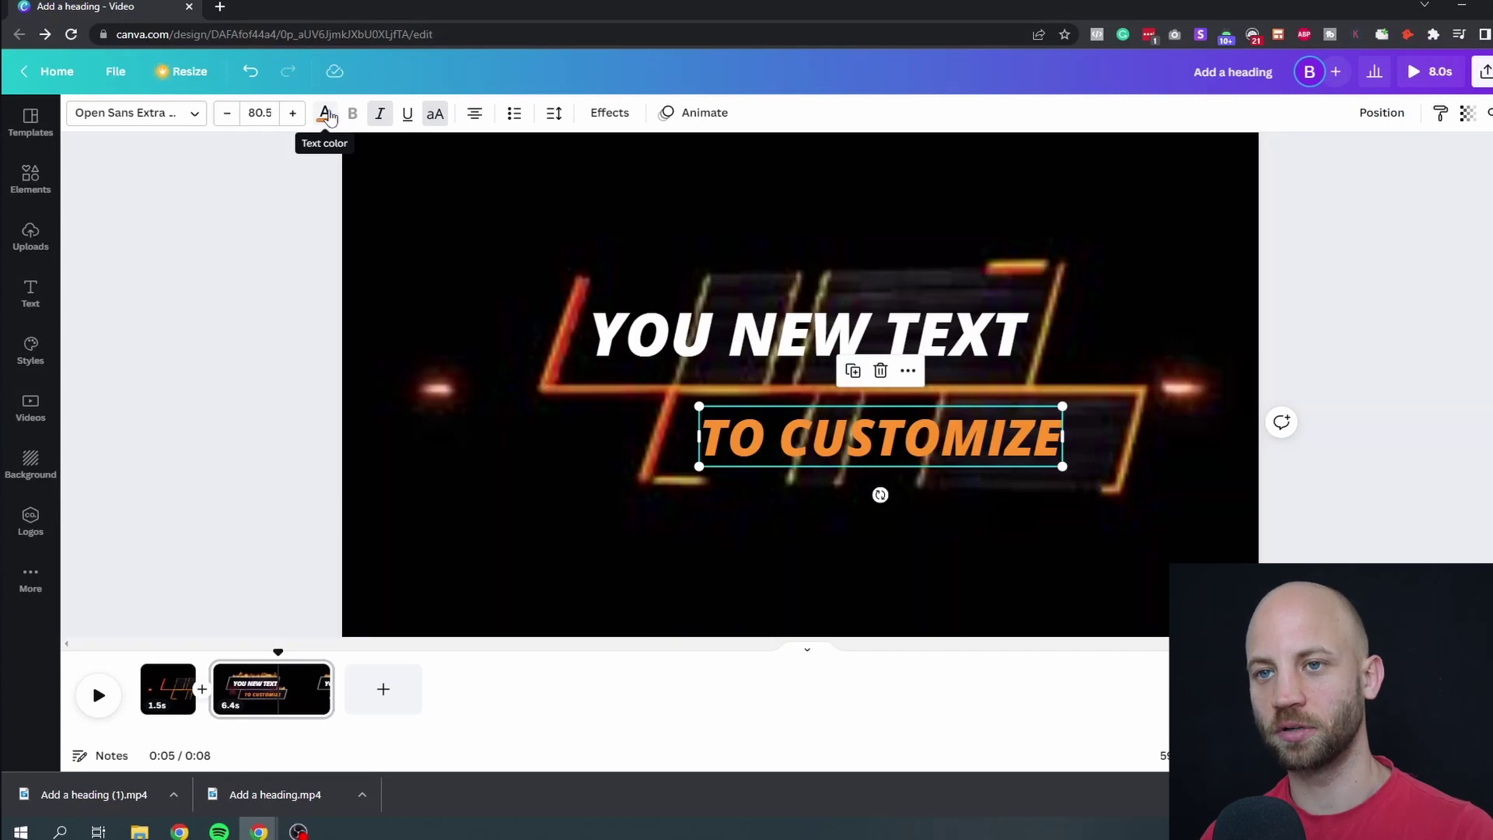
pyautogui.click(324, 113)
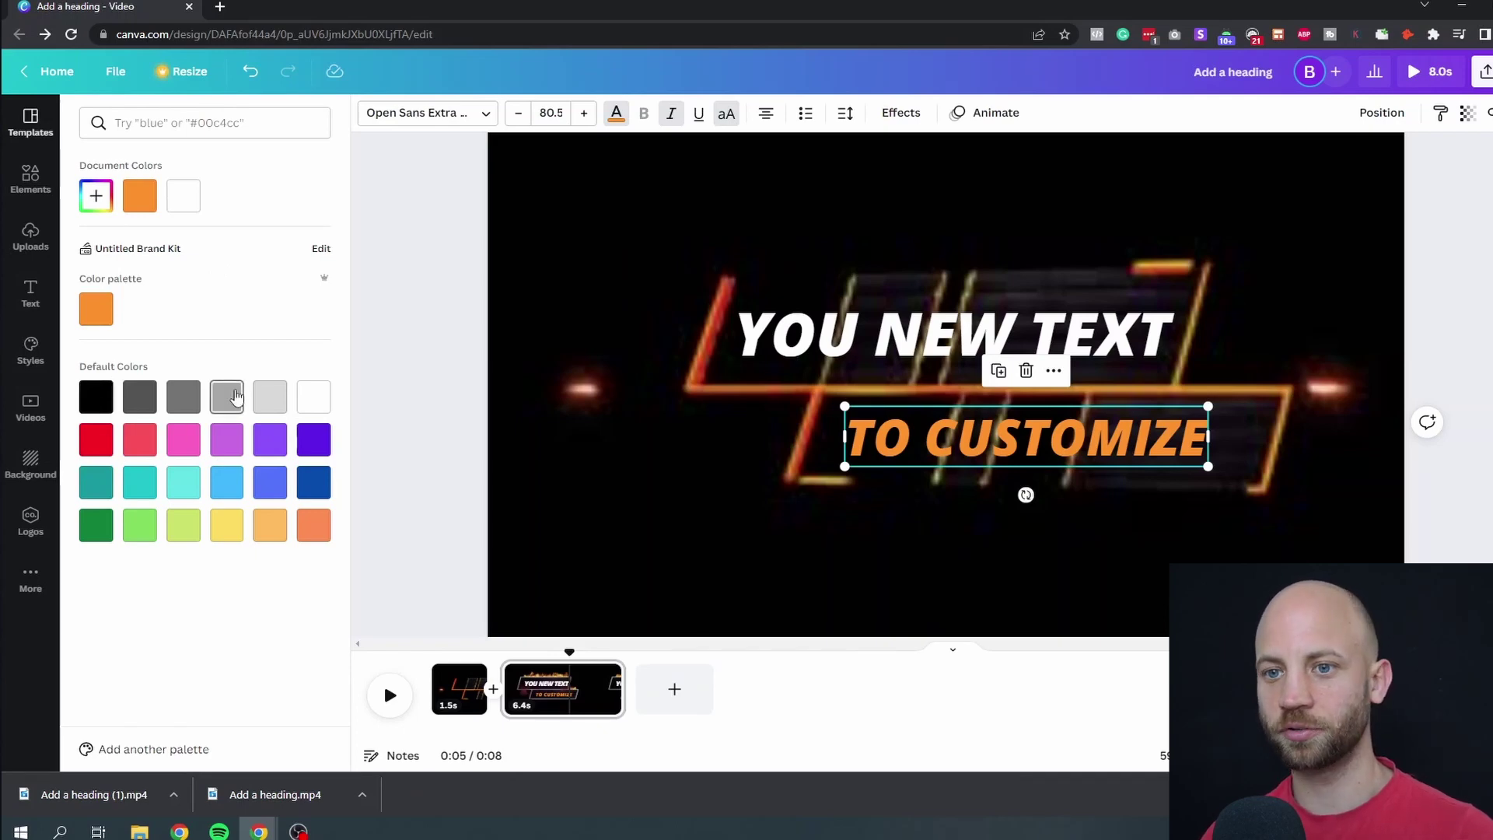
pyautogui.click(272, 404)
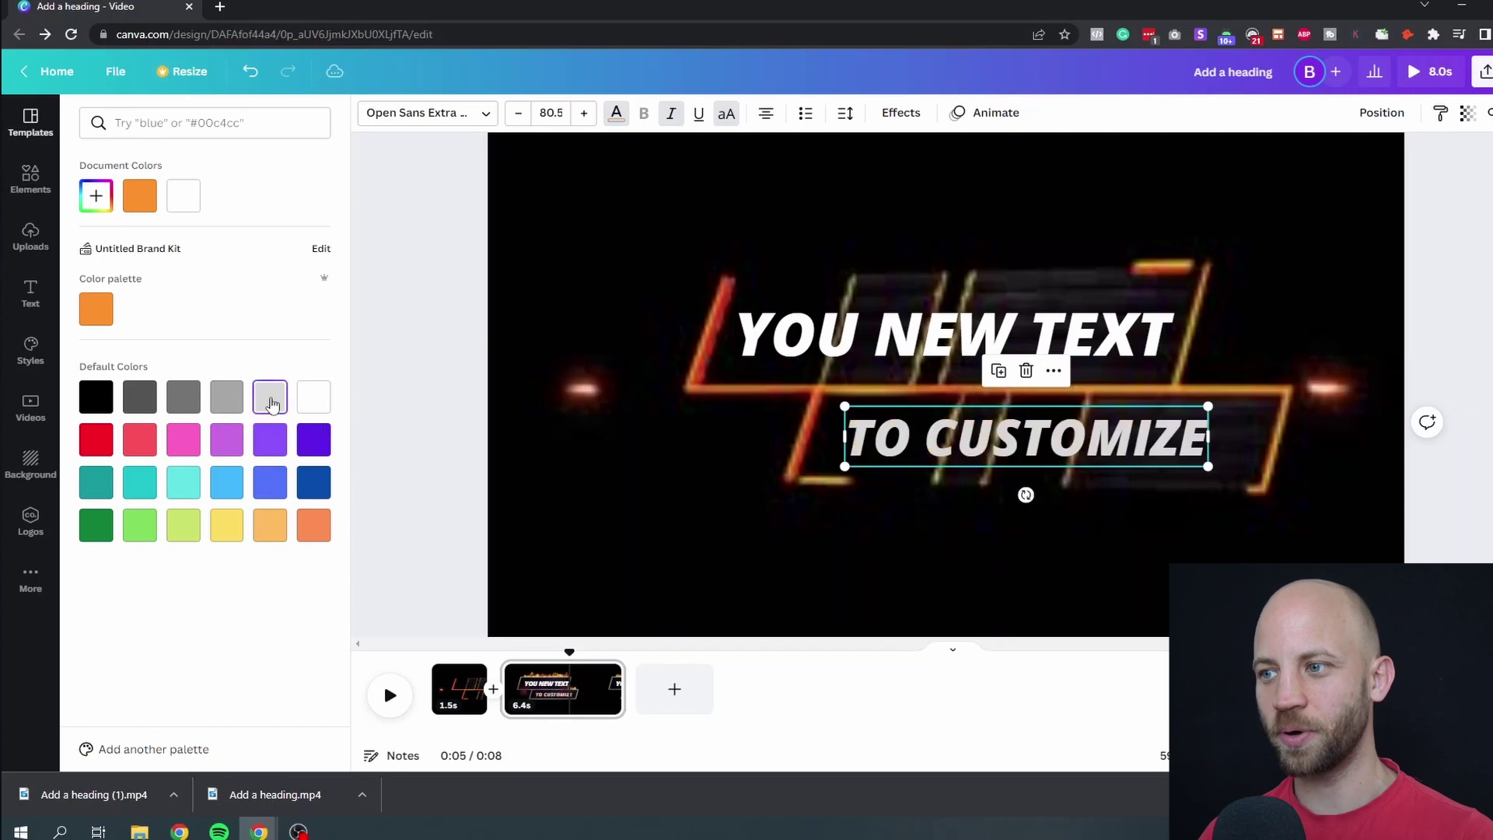
pyautogui.click(230, 403)
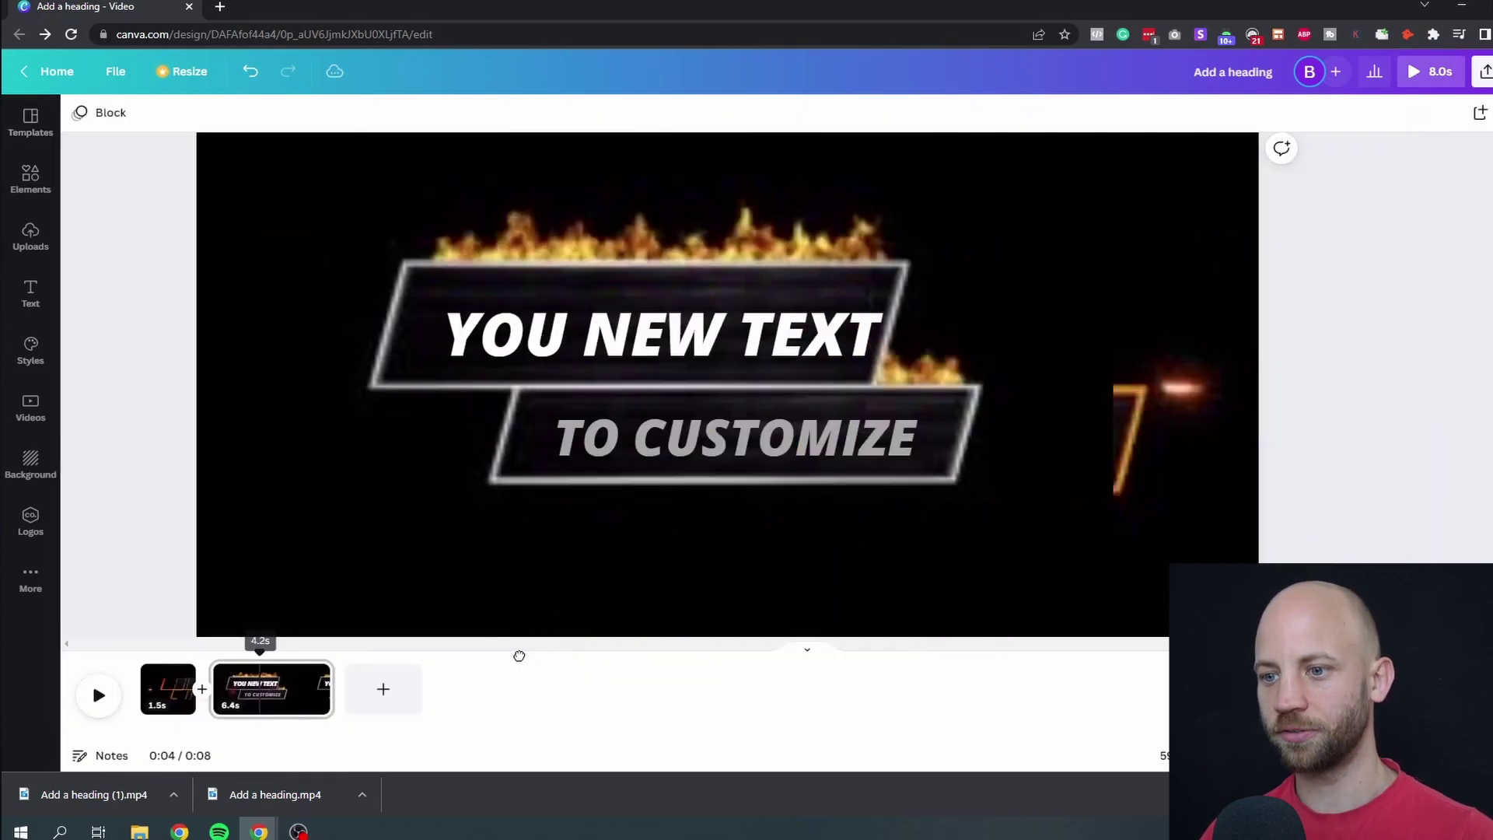
# Replay the edited animation from 0:00, then select the YOU NEW TEXT heading.
pyautogui.moveTo(567, 653); pyautogui.dragTo(390, 656)
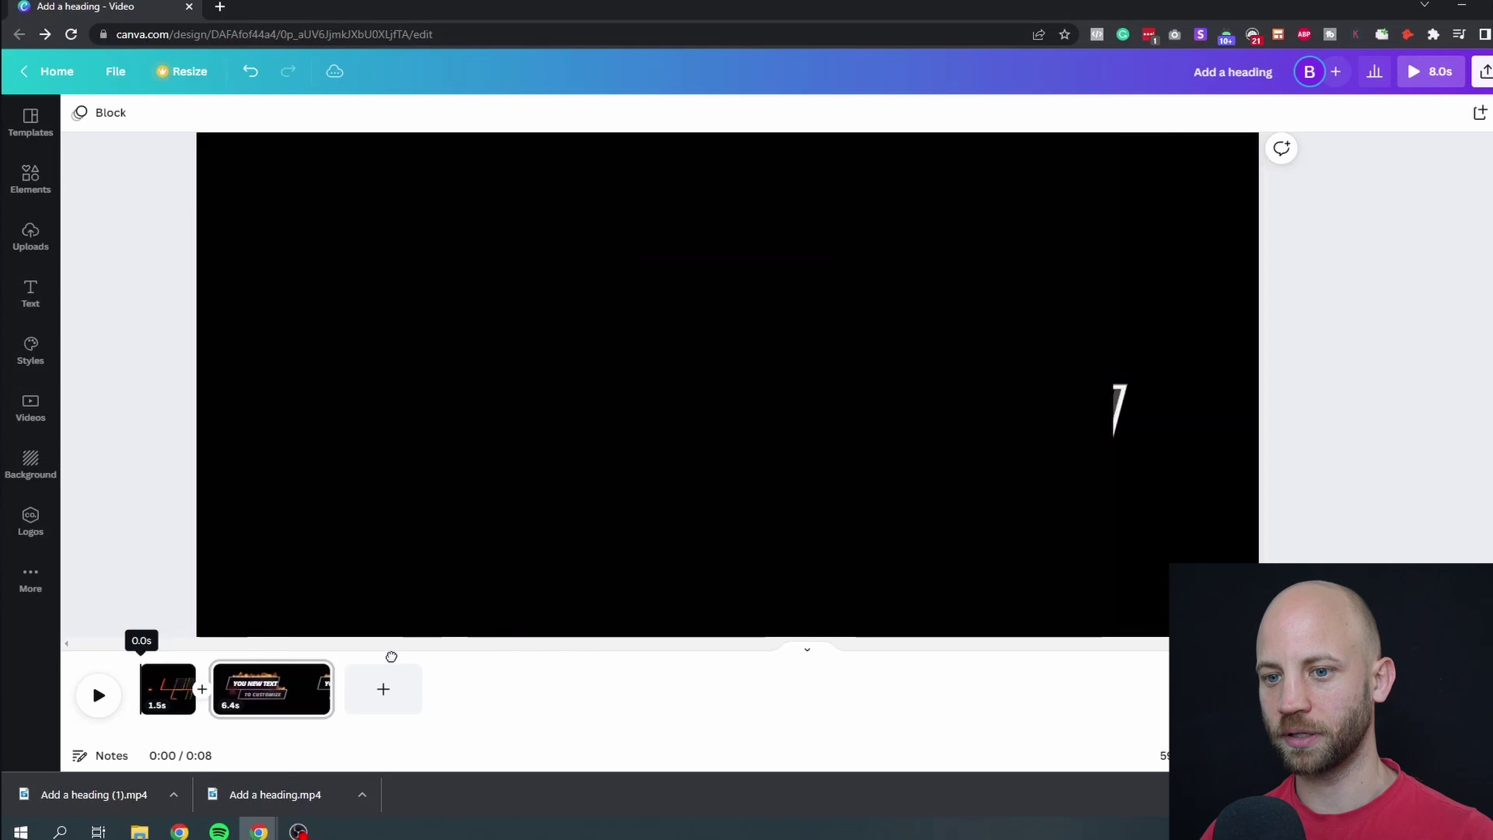
pyautogui.click(168, 688)
pyautogui.moveTo(141, 652)
pyautogui.mouseDown()
pyautogui.moveTo(153, 650)
pyautogui.moveTo(139, 650)
pyautogui.mouseUp()
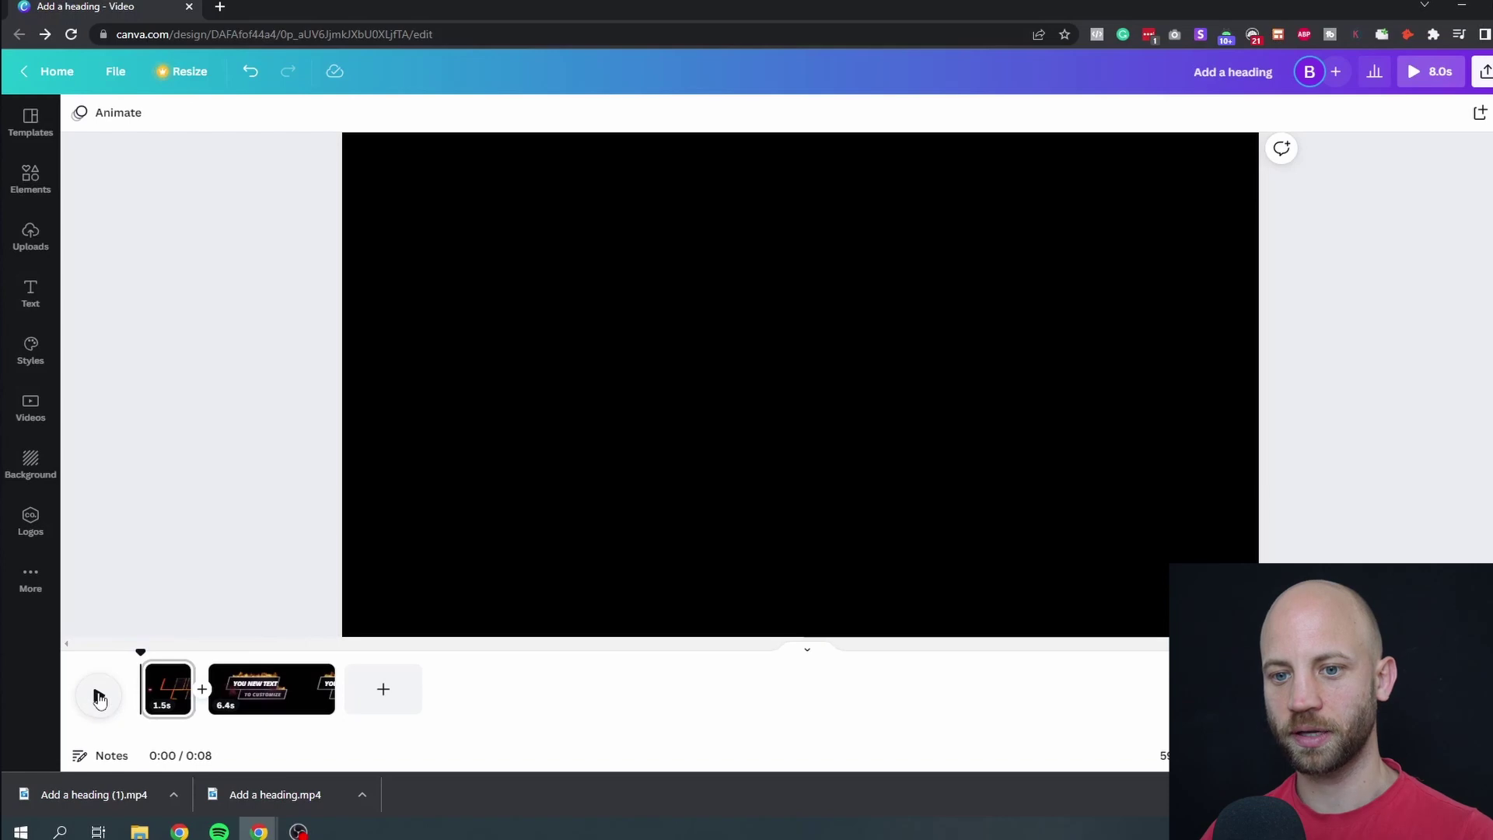
pyautogui.click(101, 700)
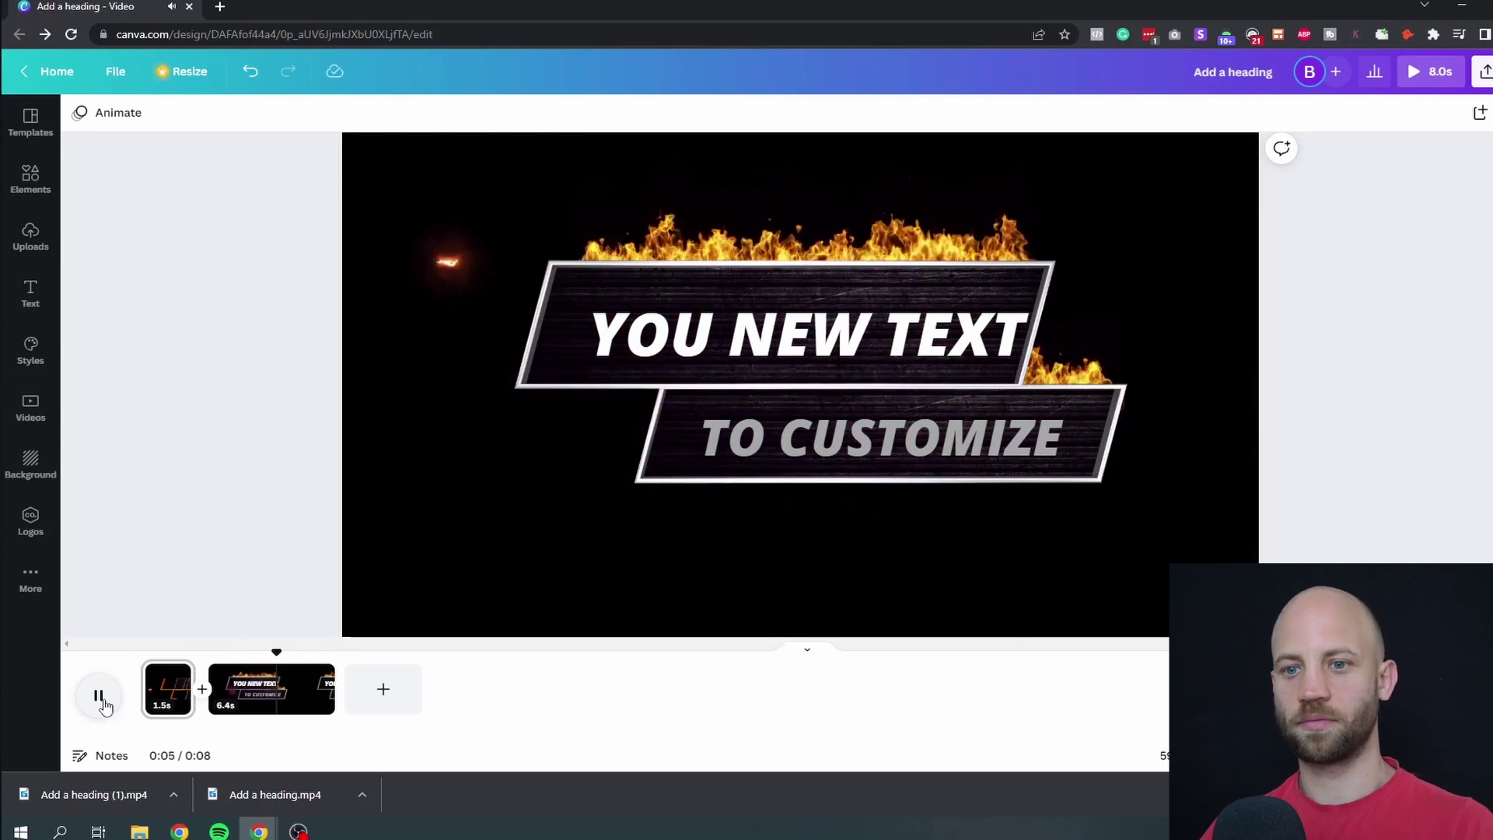
pyautogui.click(101, 698)
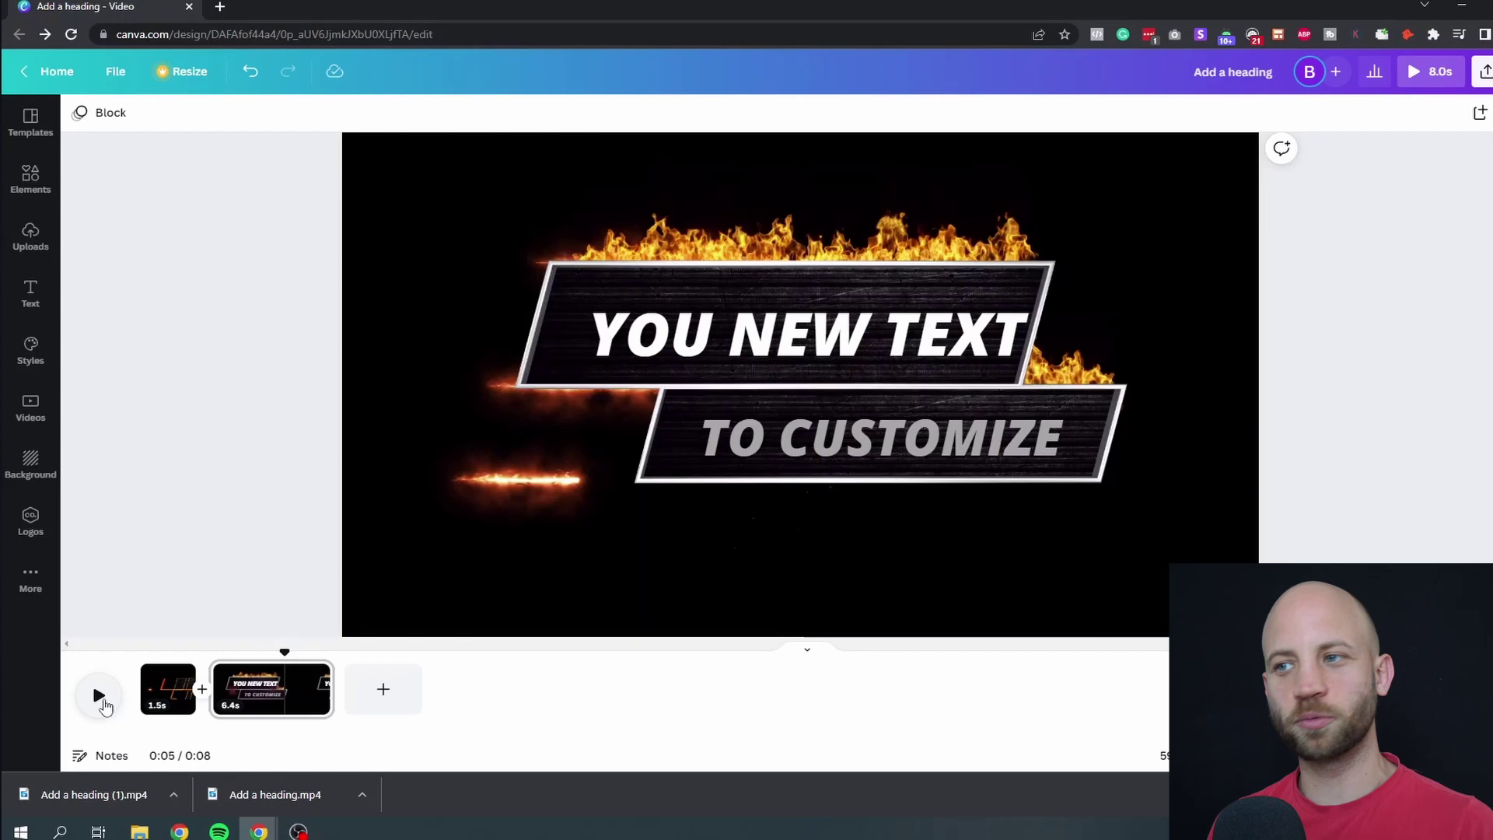
pyautogui.click(868, 361)
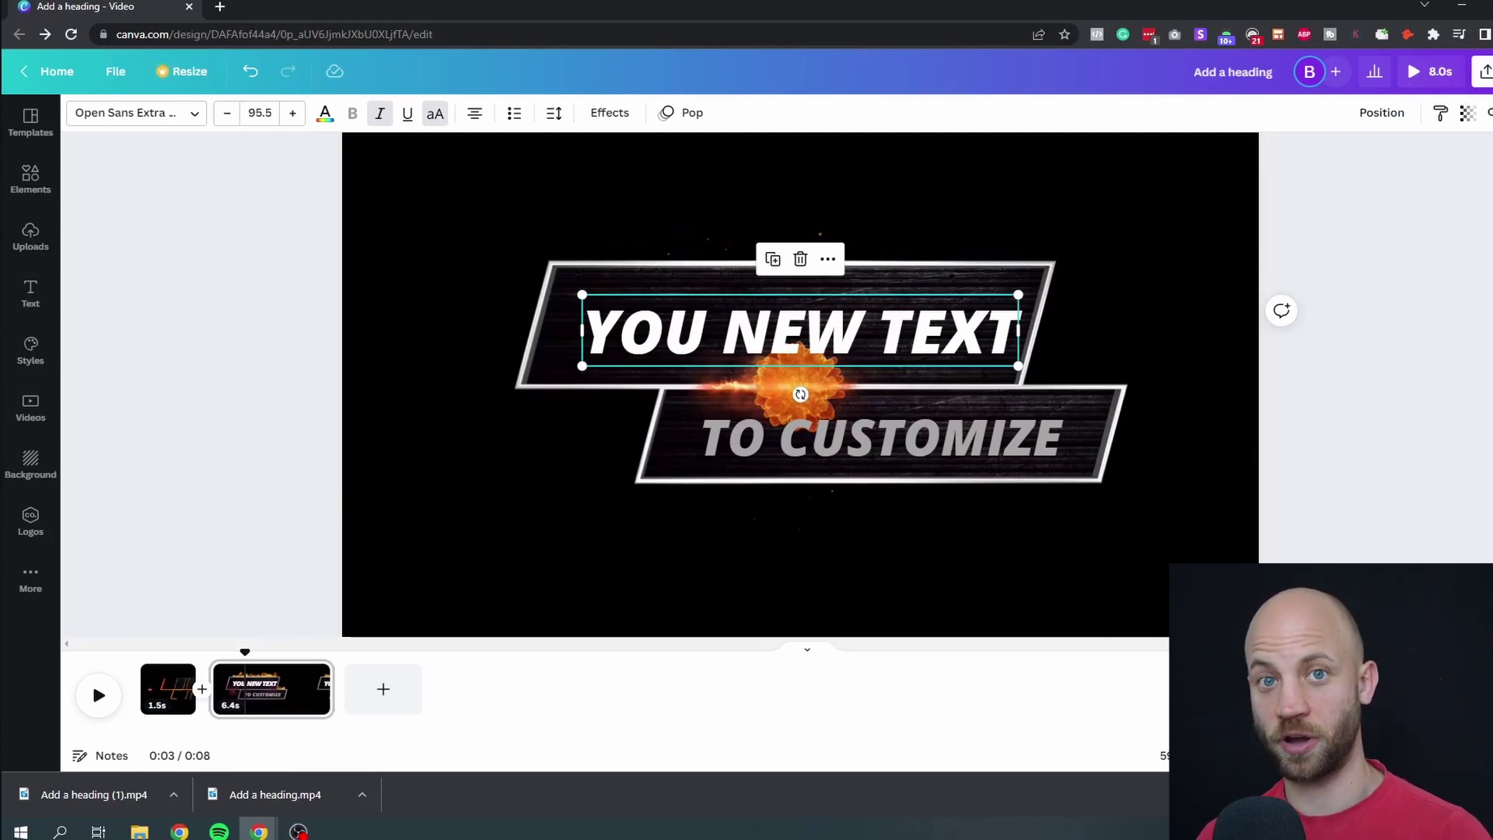
# Download the design as an MP4 video from the Share menu.
pyautogui.click(1485, 72)
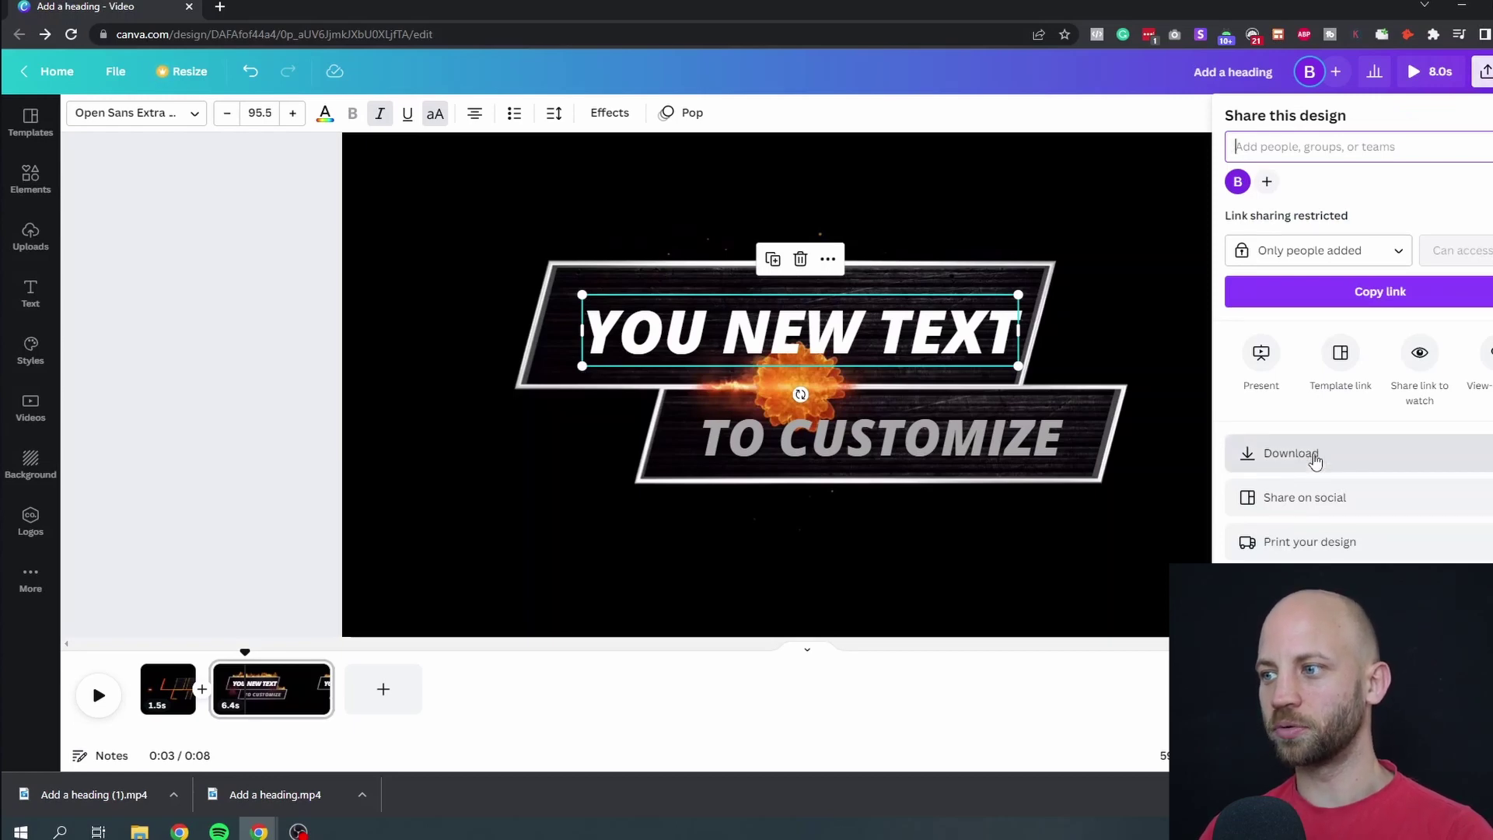
pyautogui.click(1314, 455)
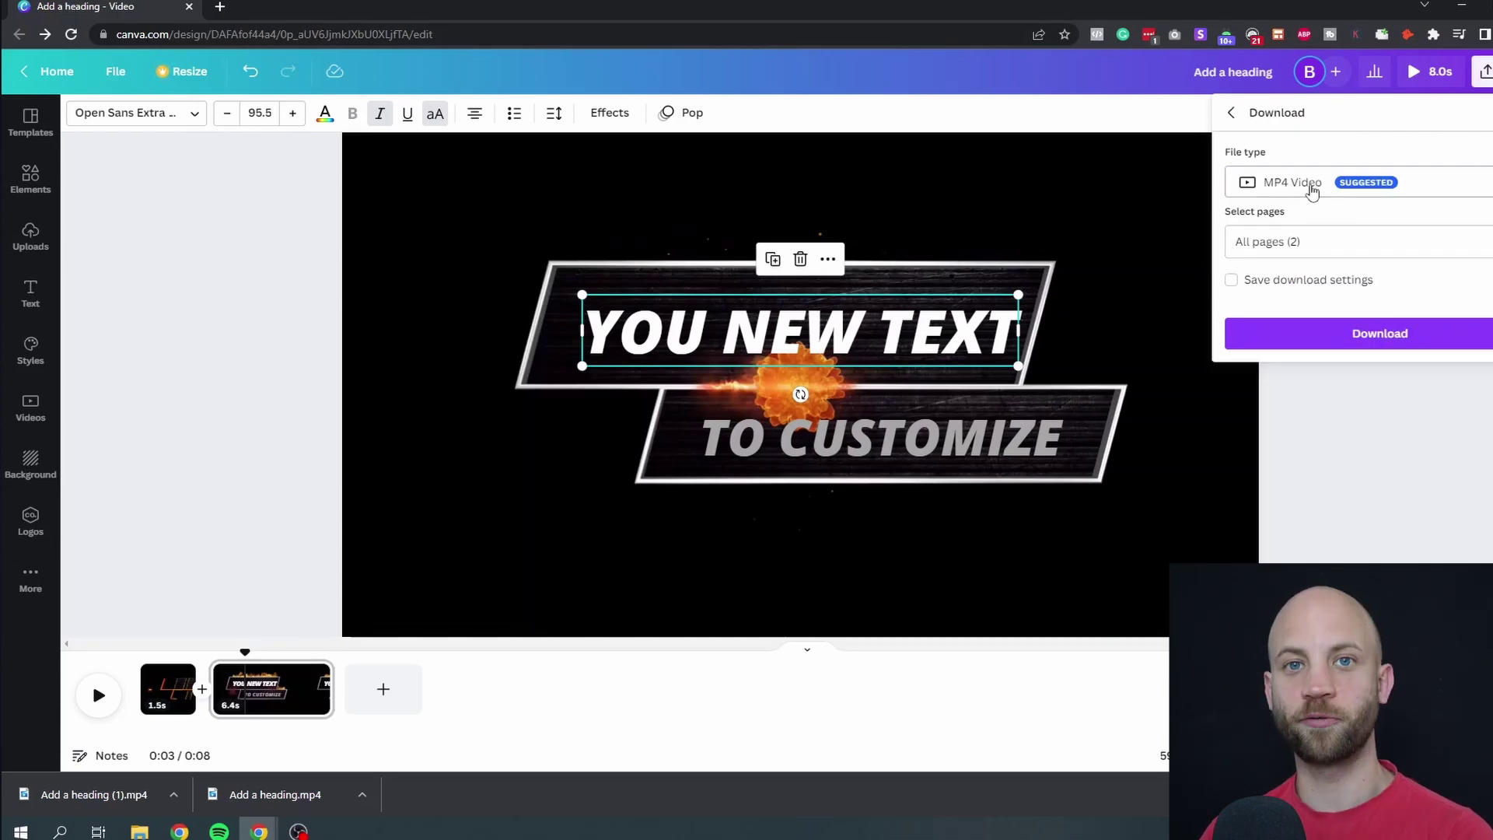
pyautogui.click(1298, 338)
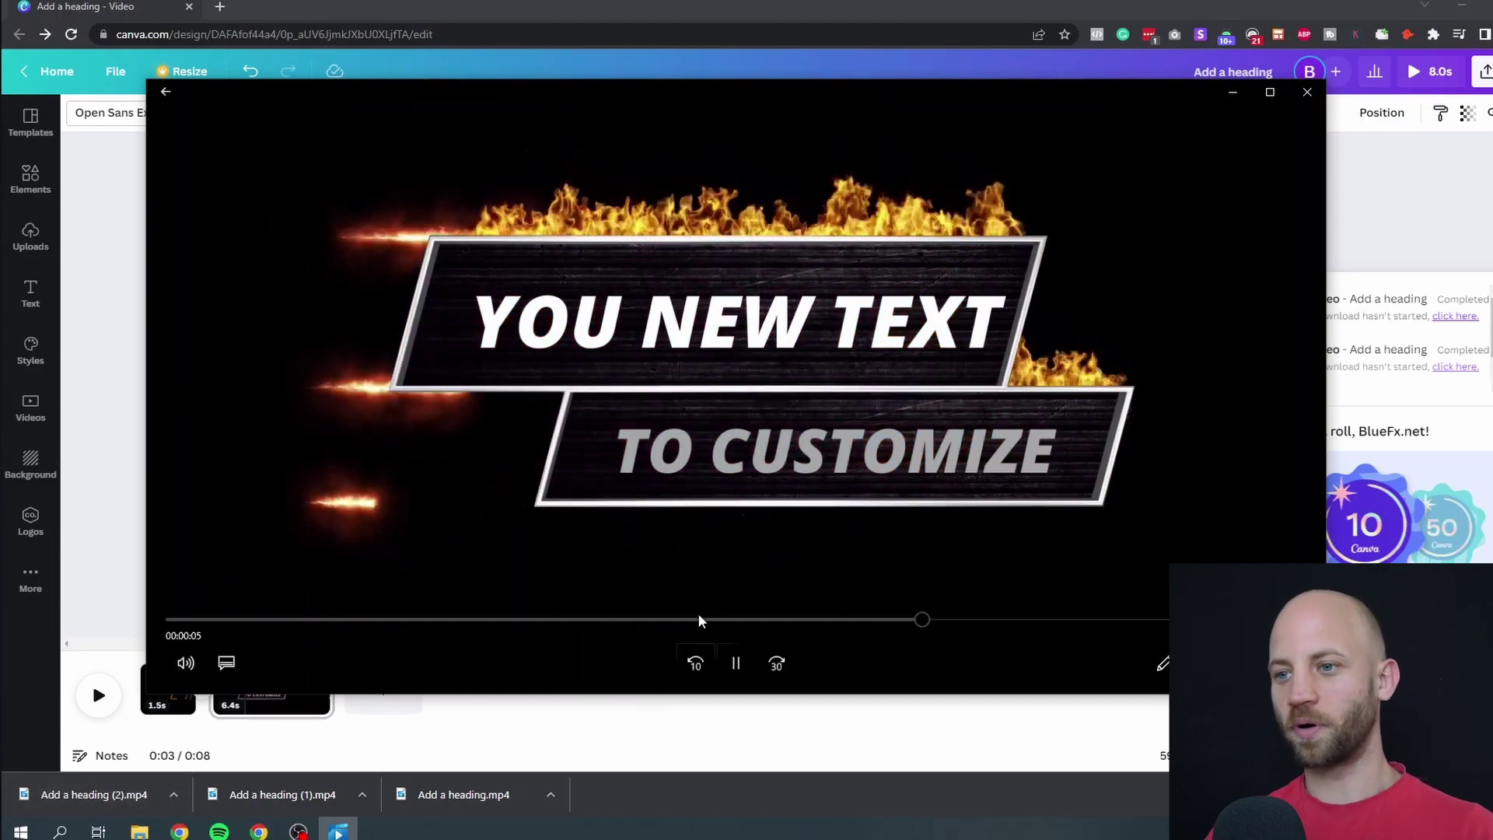
# Rewind the exported MP4 a few seconds and pause on the YOU NEW TEXT title.
pyautogui.moveTo(1018, 624); pyautogui.dragTo(713, 623)
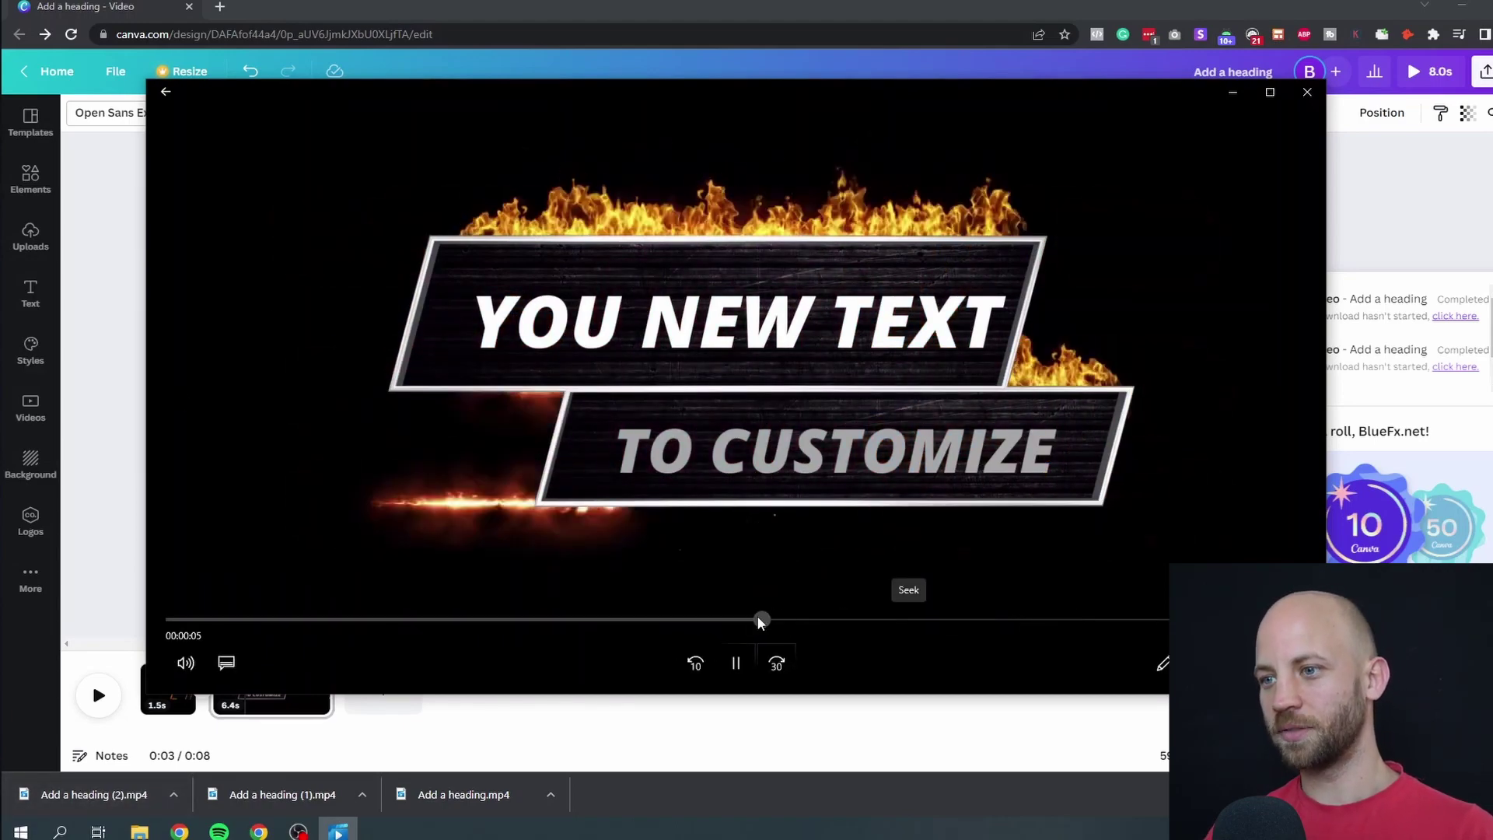
pyautogui.click(735, 663)
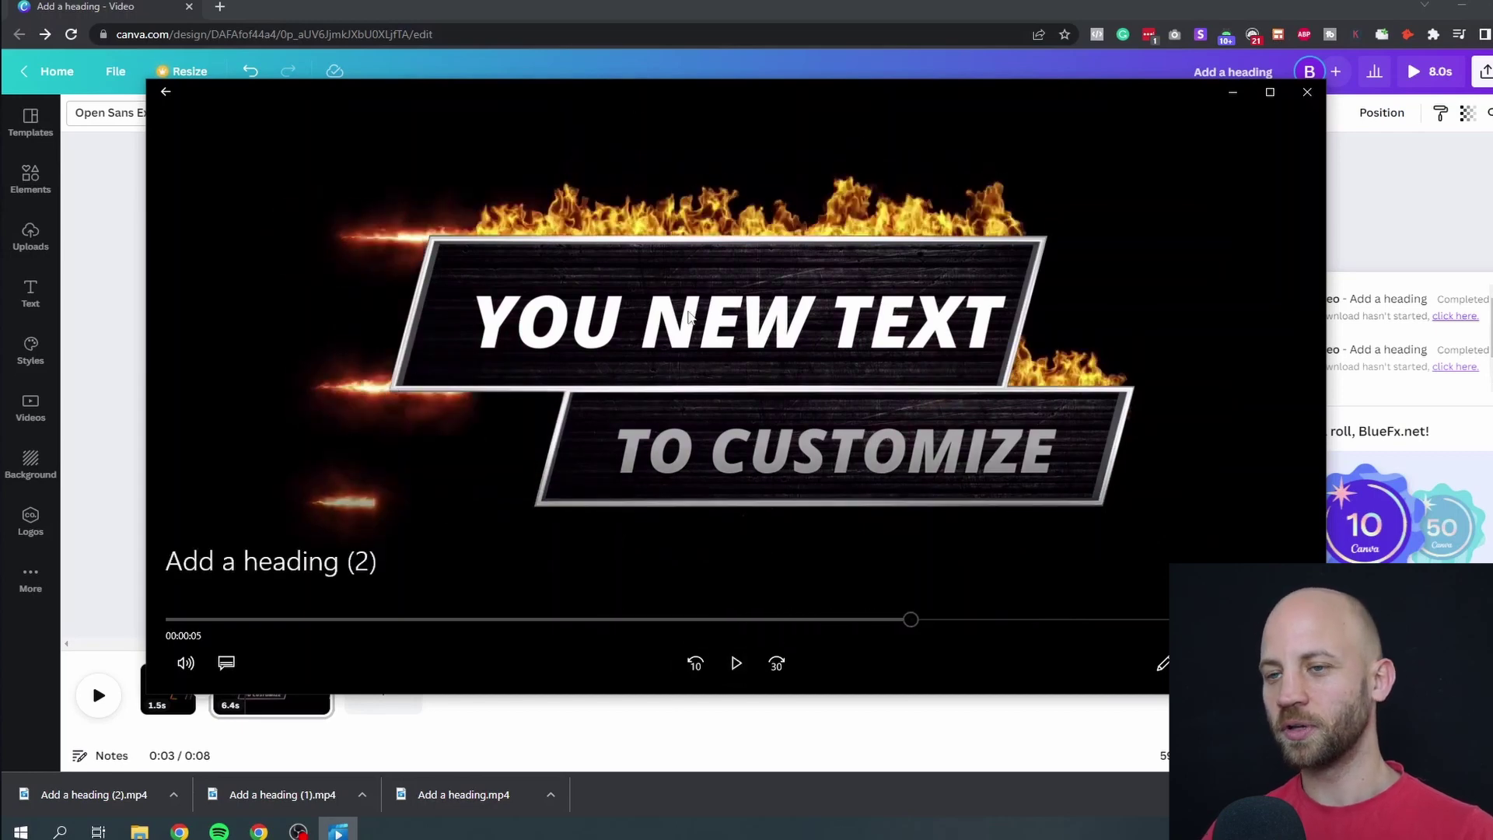